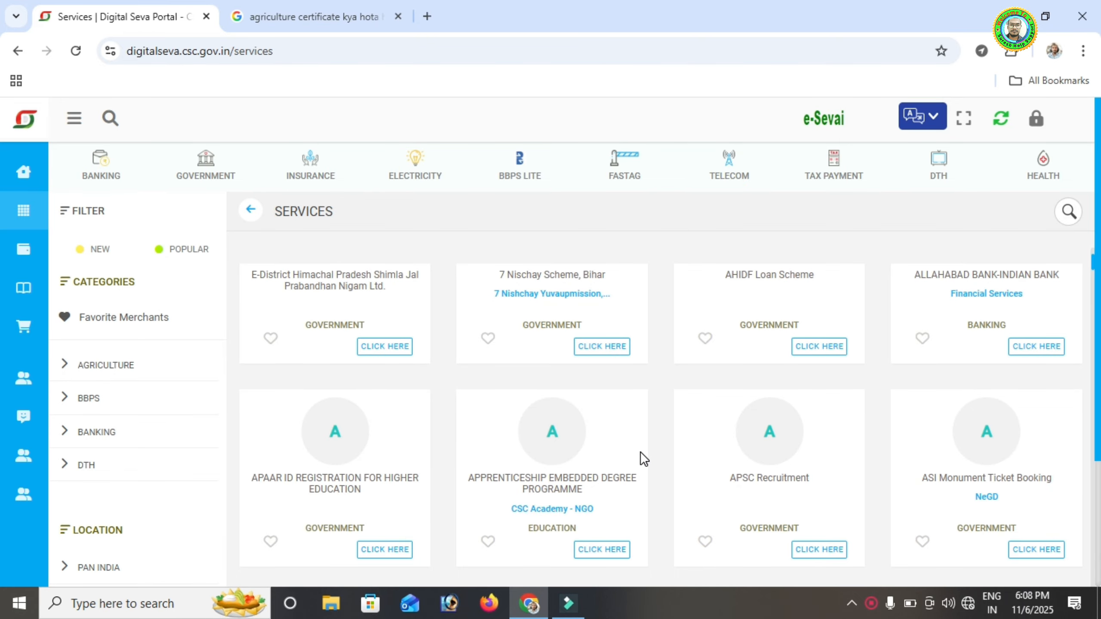
Scroll down through the Digital Seva services grid and back up
{"action": "scroll", "coordinate": [632, 451], "scroll_direction": "down", "scroll_amount": 3}
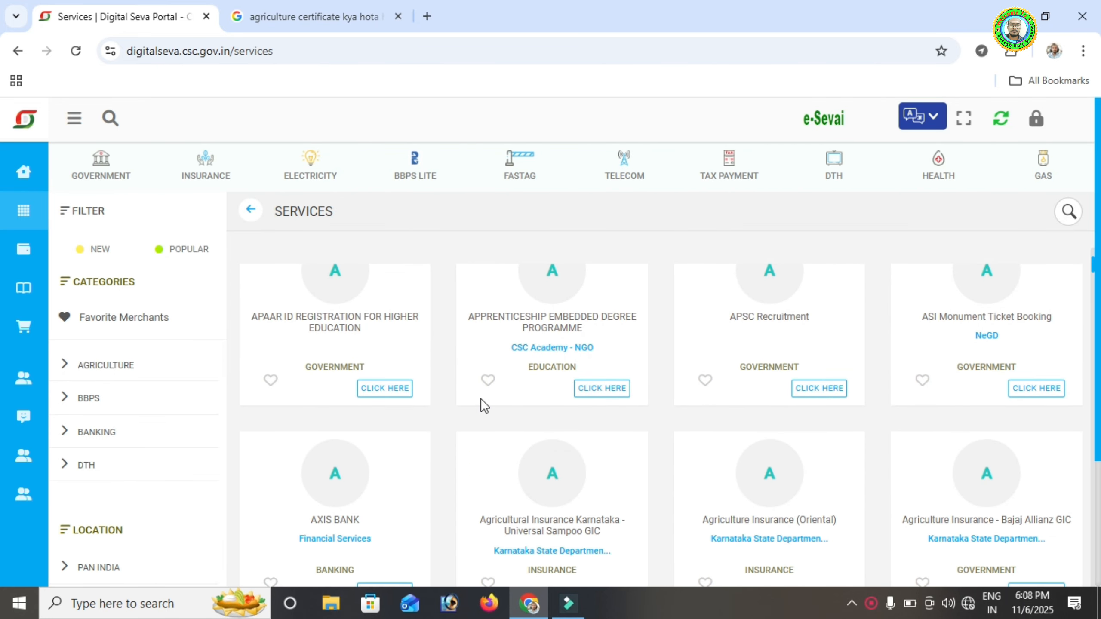
{"action": "scroll", "coordinate": [496, 401], "scroll_direction": "down", "scroll_amount": 2}
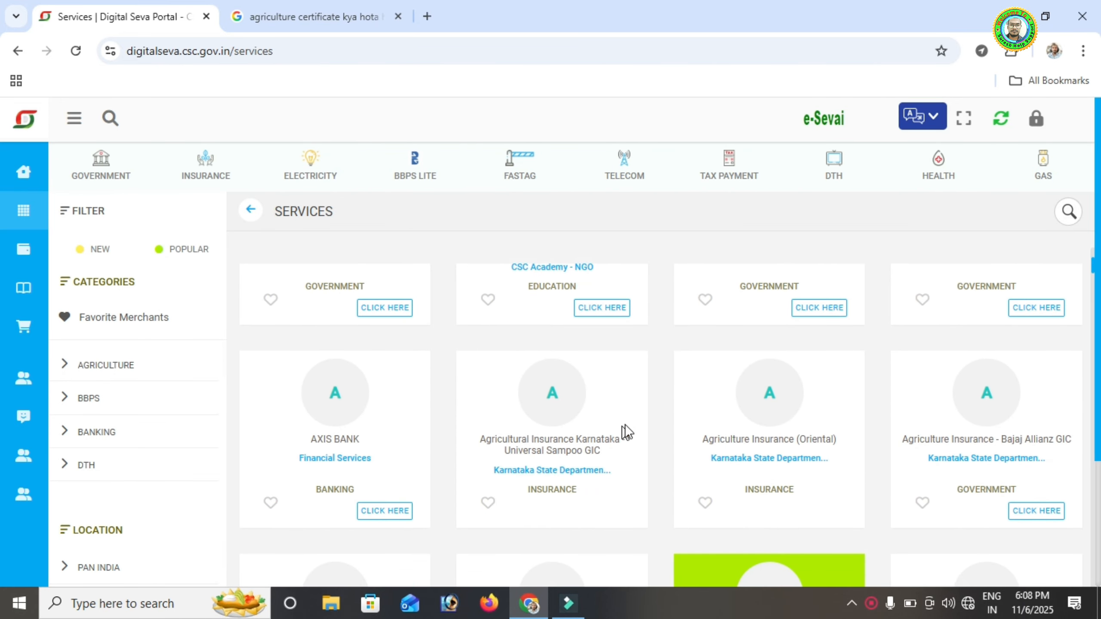
{"action": "scroll", "coordinate": [730, 414], "scroll_direction": "down", "scroll_amount": 5}
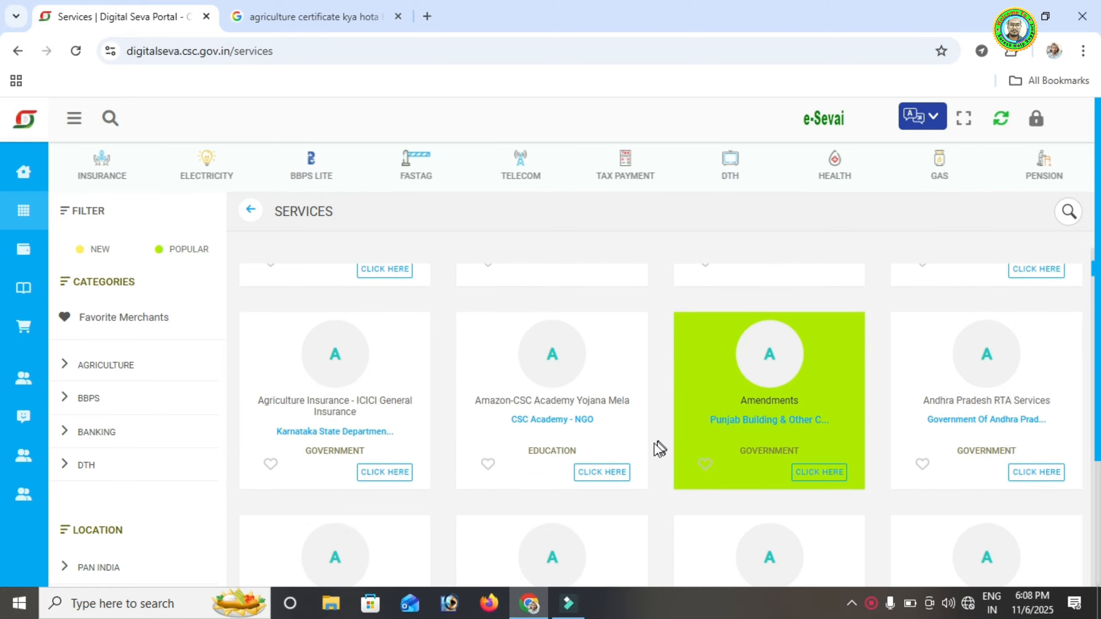
{"action": "scroll", "coordinate": [543, 437], "scroll_direction": "down", "scroll_amount": 4}
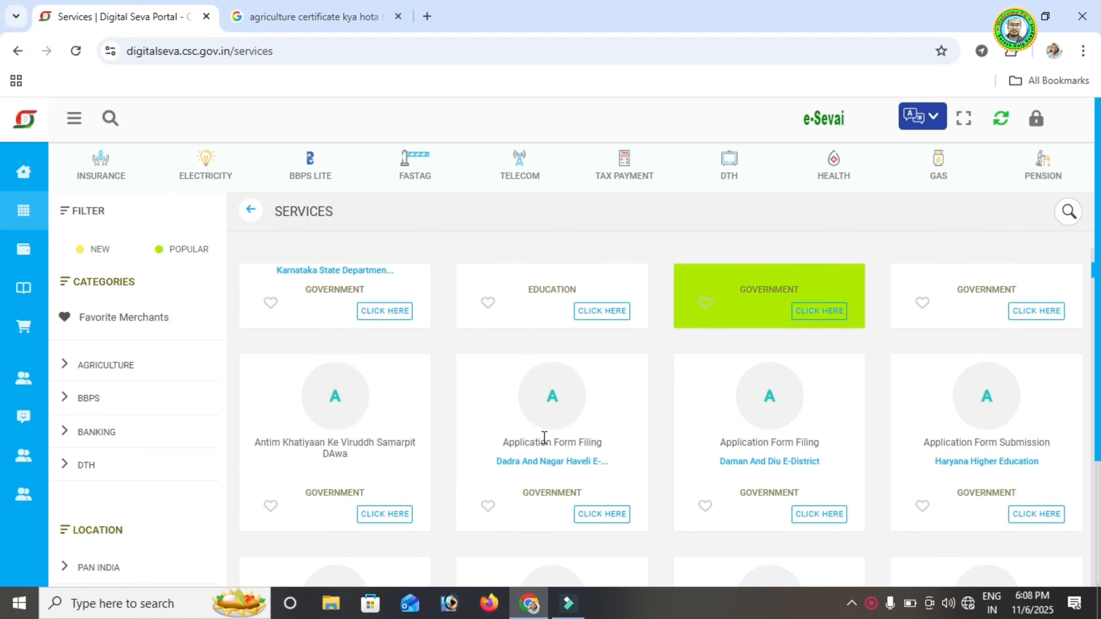
{"action": "scroll", "coordinate": [694, 454], "scroll_direction": "down", "scroll_amount": 4}
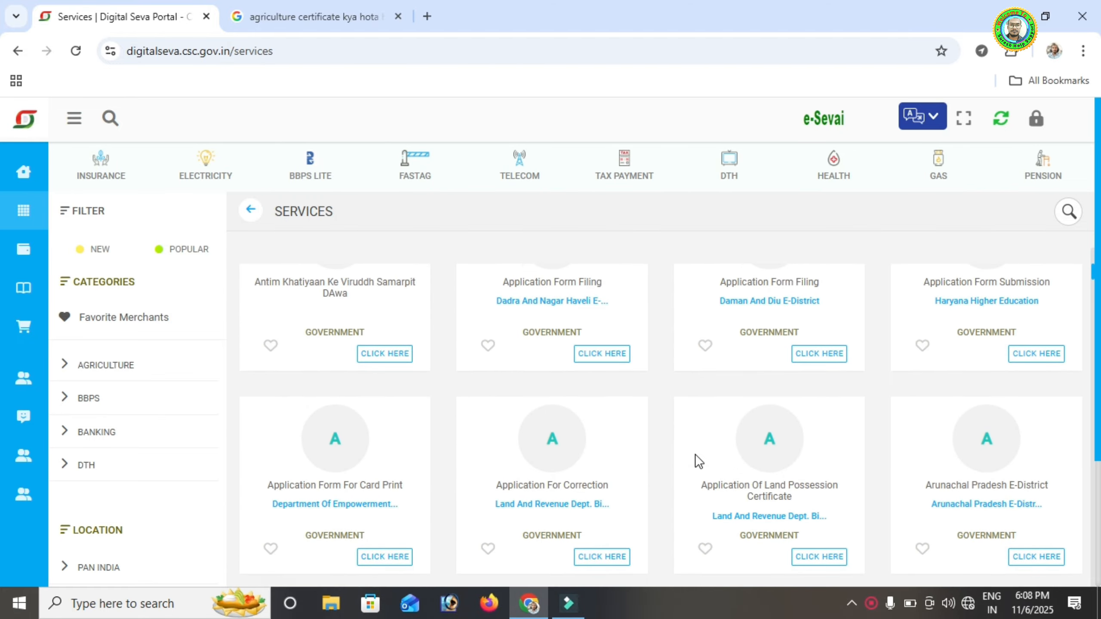
{"action": "scroll", "coordinate": [695, 455], "scroll_direction": "down", "scroll_amount": 2}
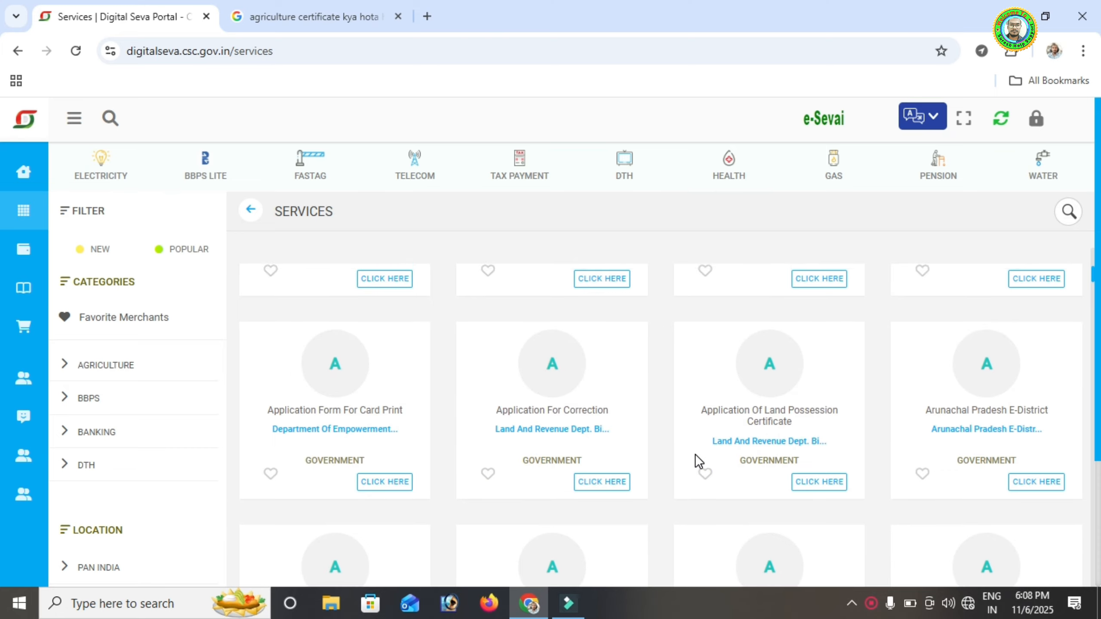
{"action": "scroll", "coordinate": [695, 455], "scroll_direction": "up", "scroll_amount": 5}
{"action": "scroll", "coordinate": [695, 455], "scroll_direction": "up", "scroll_amount": 5}
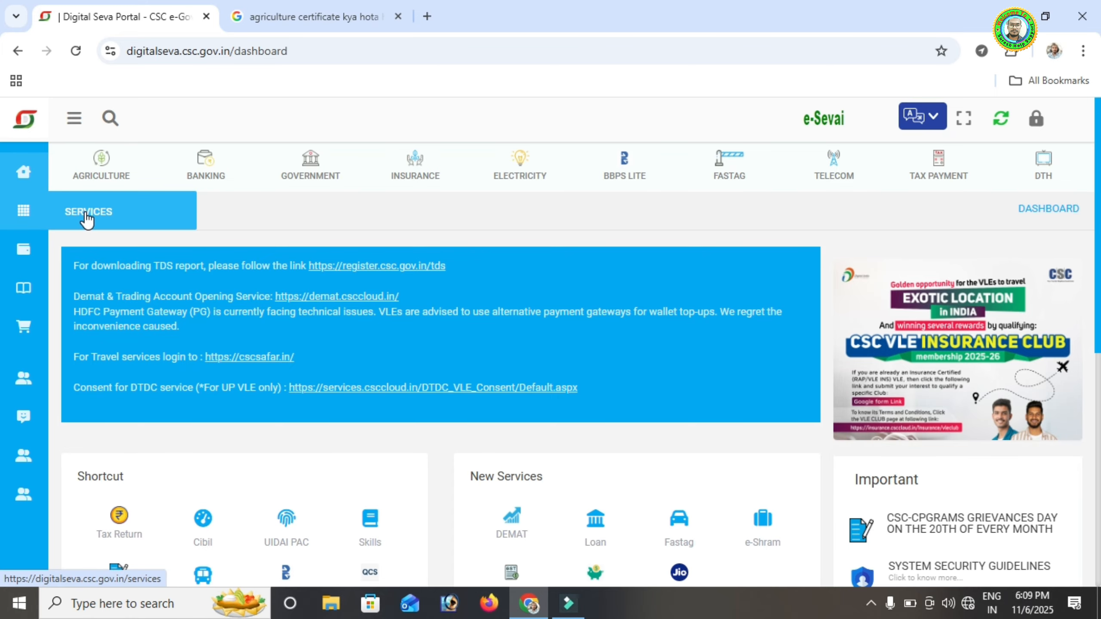
Open the full services list and filter it to NEW services
{"action": "left_click", "coordinate": [85, 212]}
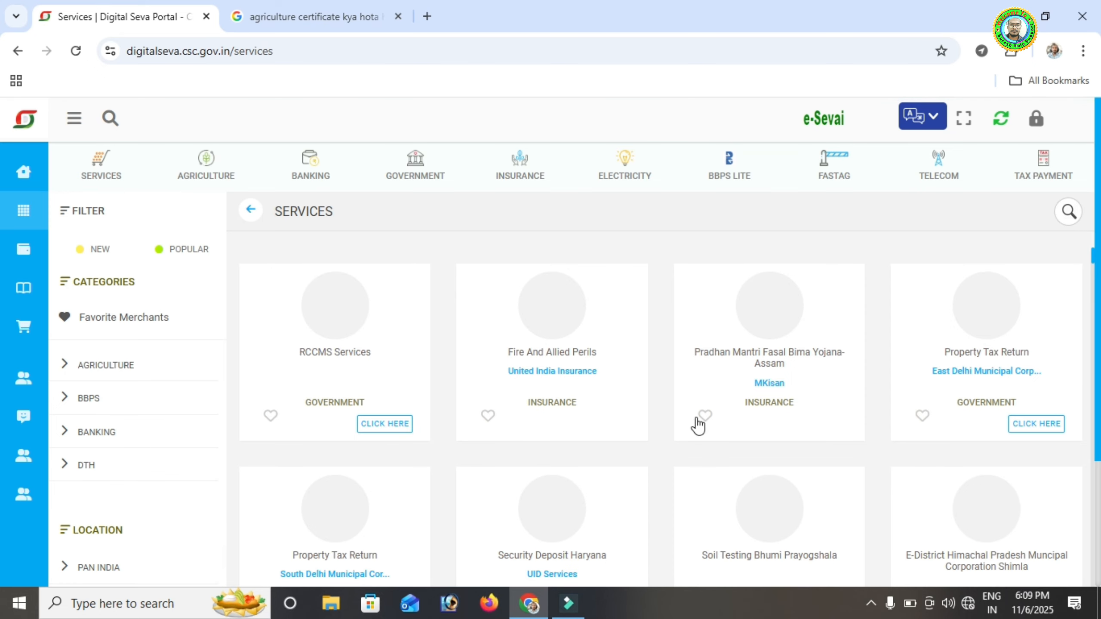
{"action": "scroll", "coordinate": [612, 427], "scroll_direction": "down", "scroll_amount": 3}
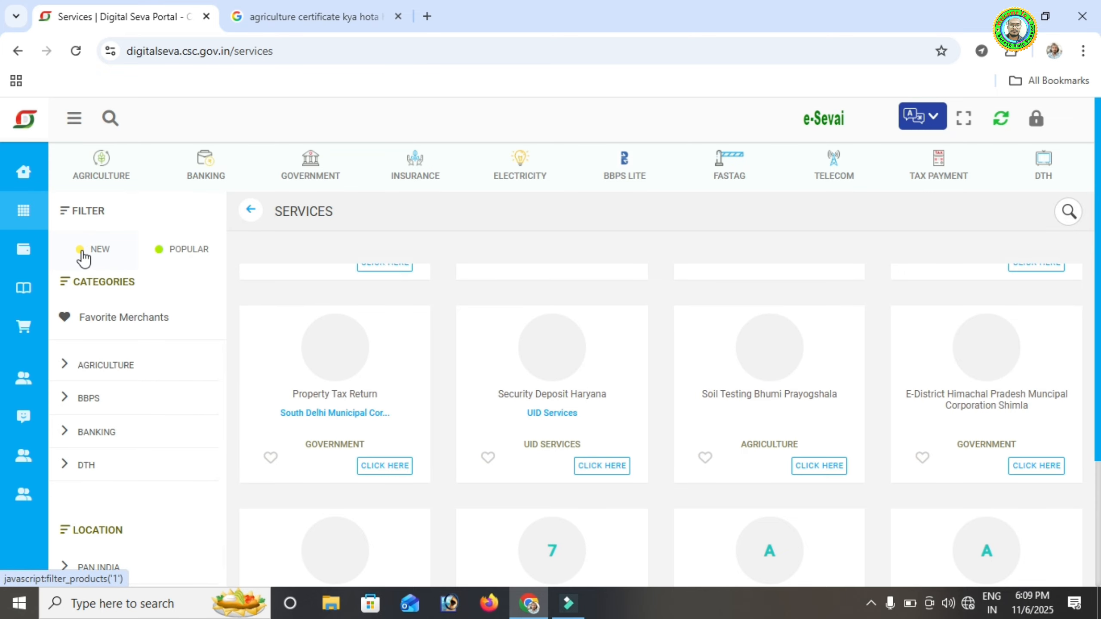
{"action": "left_click", "coordinate": [81, 251]}
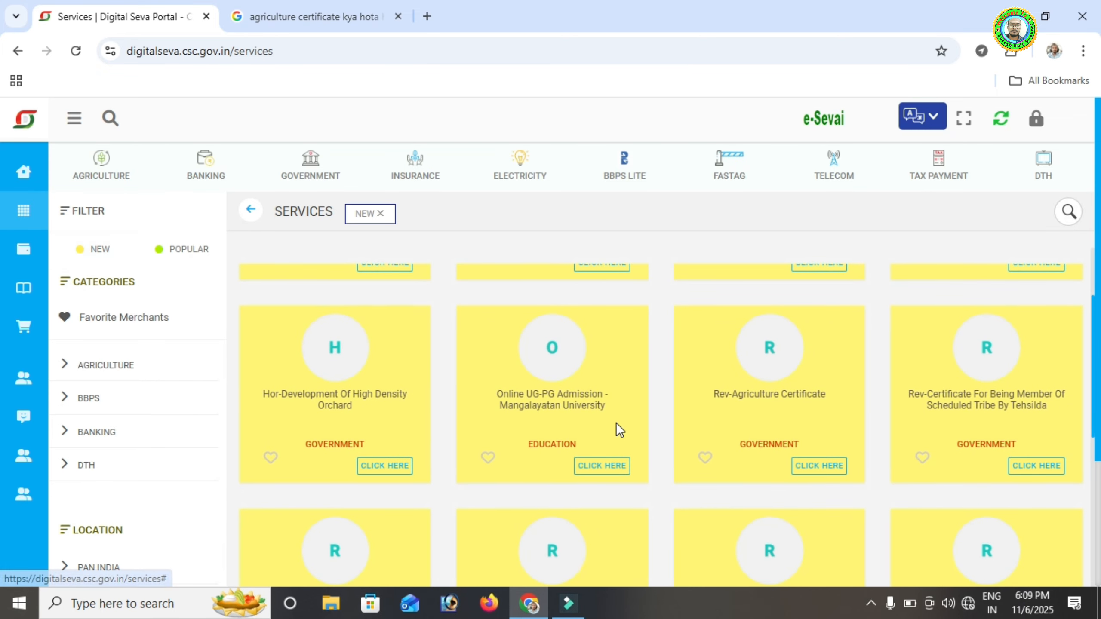
Find Rev-Agriculture Certificate in the new services and launch it
{"action": "scroll", "coordinate": [616, 422], "scroll_direction": "up", "scroll_amount": 3}
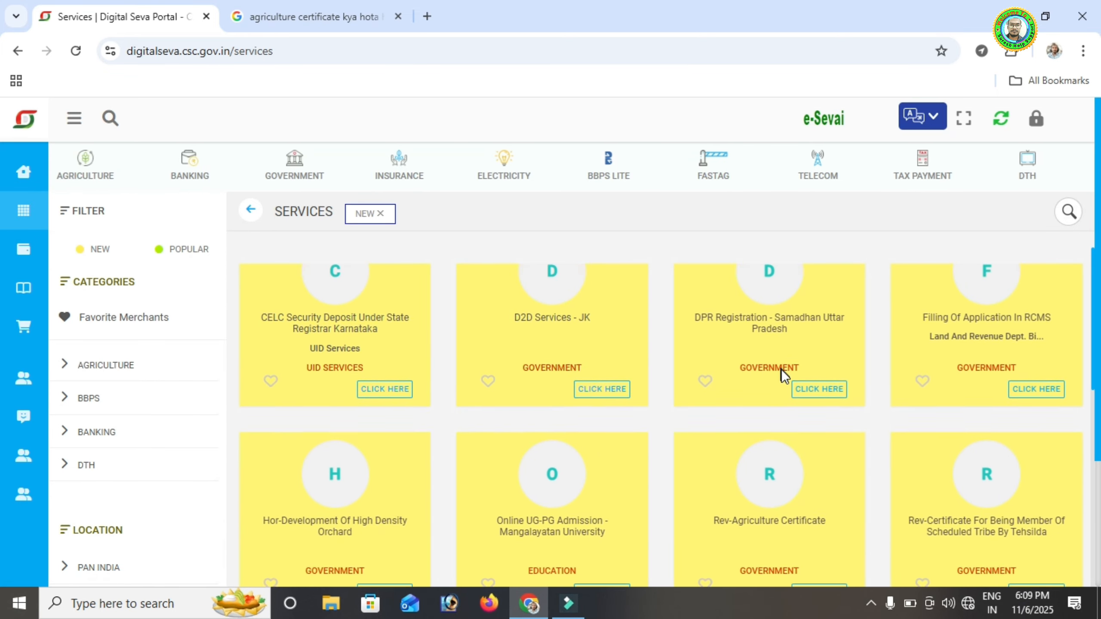
{"action": "scroll", "coordinate": [745, 391], "scroll_direction": "down", "scroll_amount": 3}
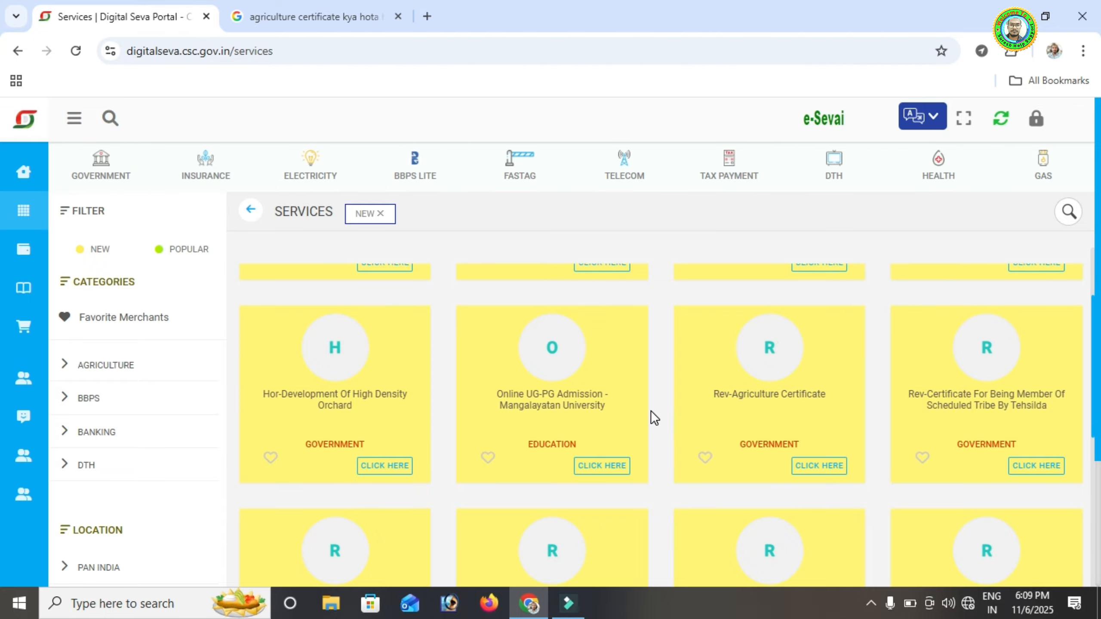
{"action": "scroll", "coordinate": [651, 416], "scroll_direction": "down", "scroll_amount": 6}
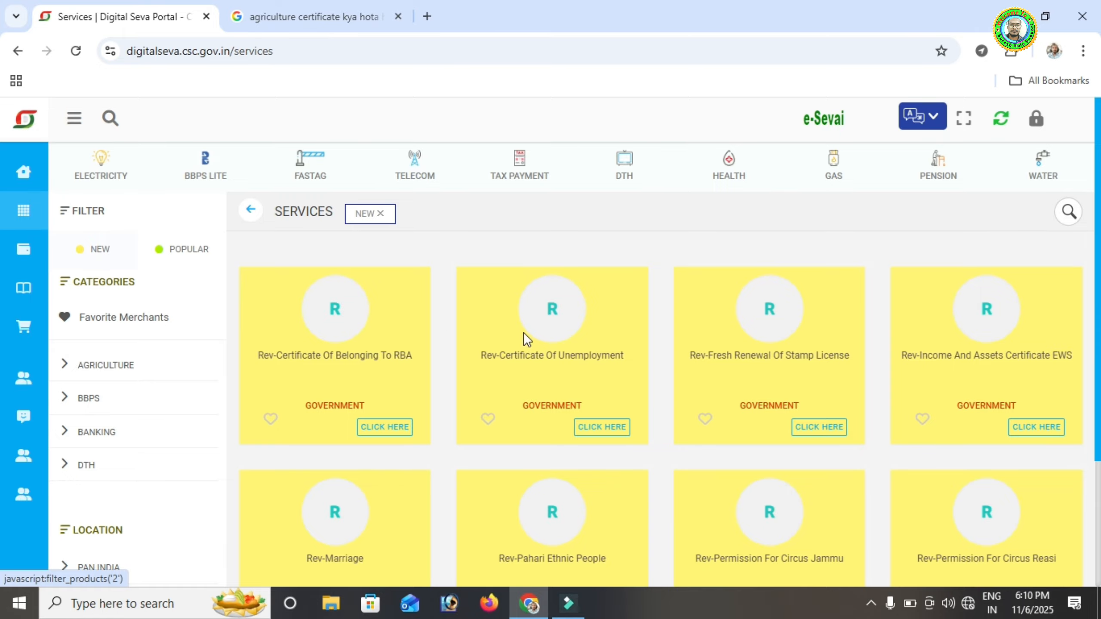
{"action": "scroll", "coordinate": [704, 345], "scroll_direction": "up", "scroll_amount": 5}
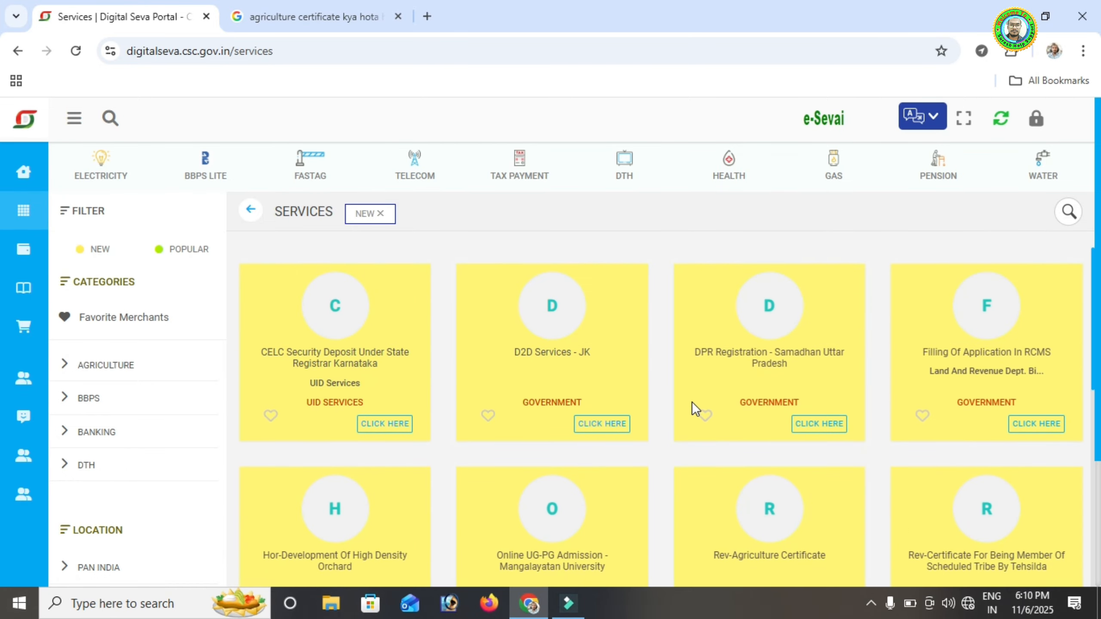
{"action": "scroll", "coordinate": [377, 442], "scroll_direction": "down", "scroll_amount": 2}
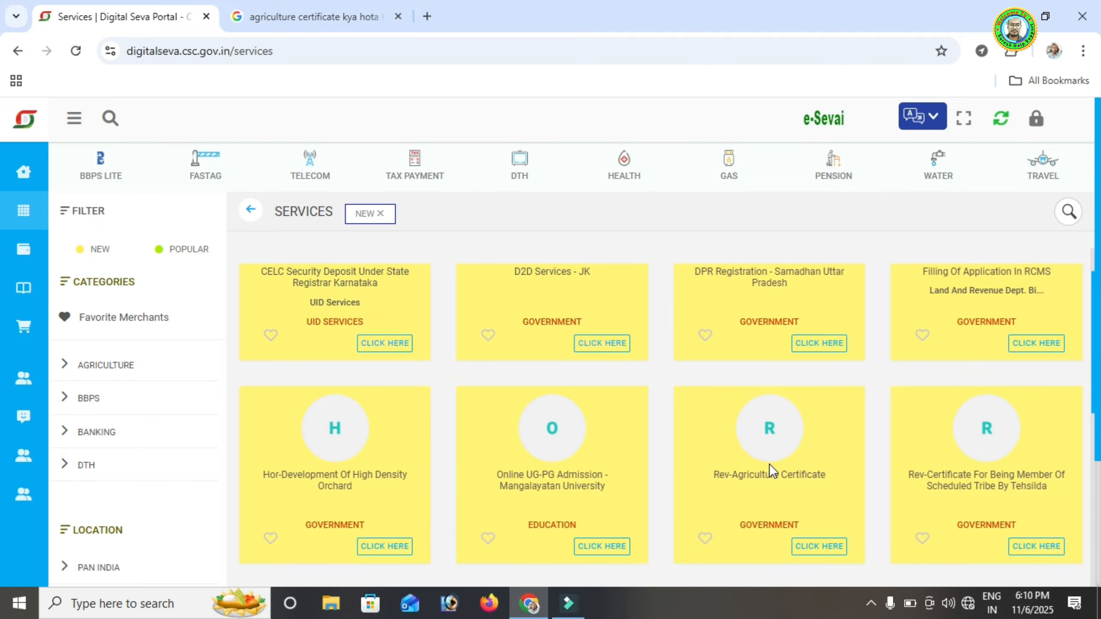
{"action": "scroll", "coordinate": [770, 464], "scroll_direction": "down", "scroll_amount": 5}
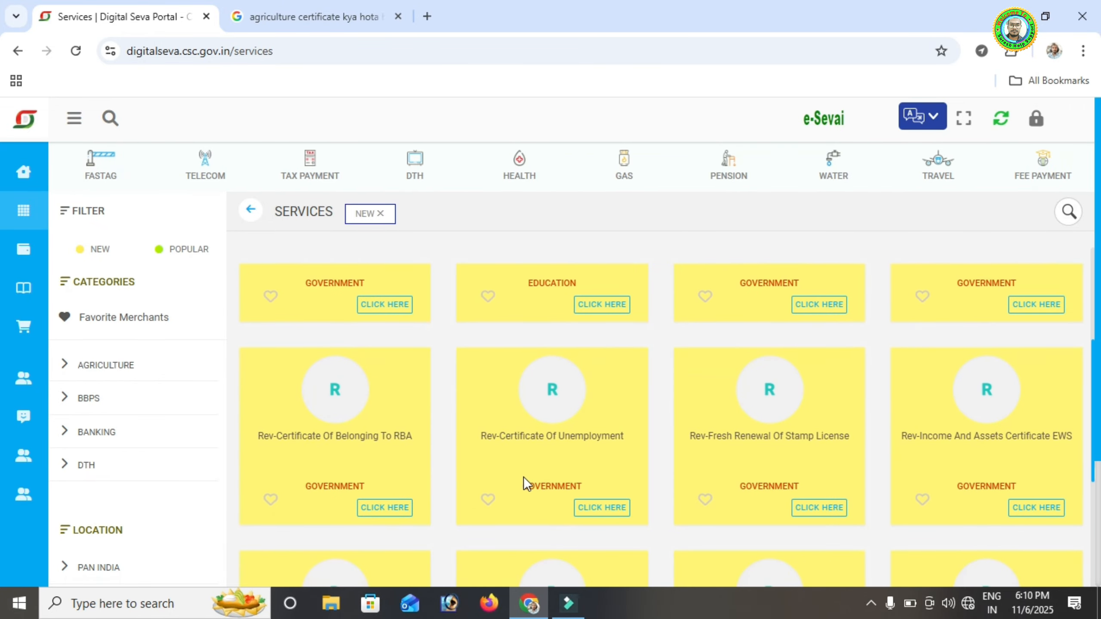
{"action": "scroll", "coordinate": [552, 480], "scroll_direction": "up", "scroll_amount": 3}
{"action": "scroll", "coordinate": [693, 424], "scroll_direction": "up", "scroll_amount": 2}
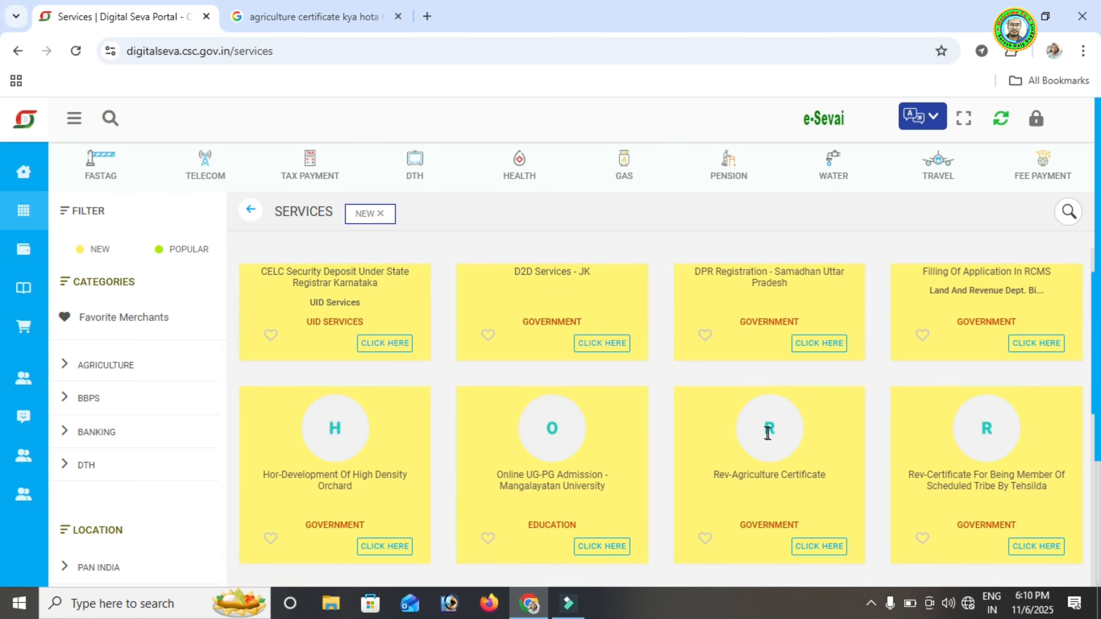
{"action": "left_click", "coordinate": [821, 546]}
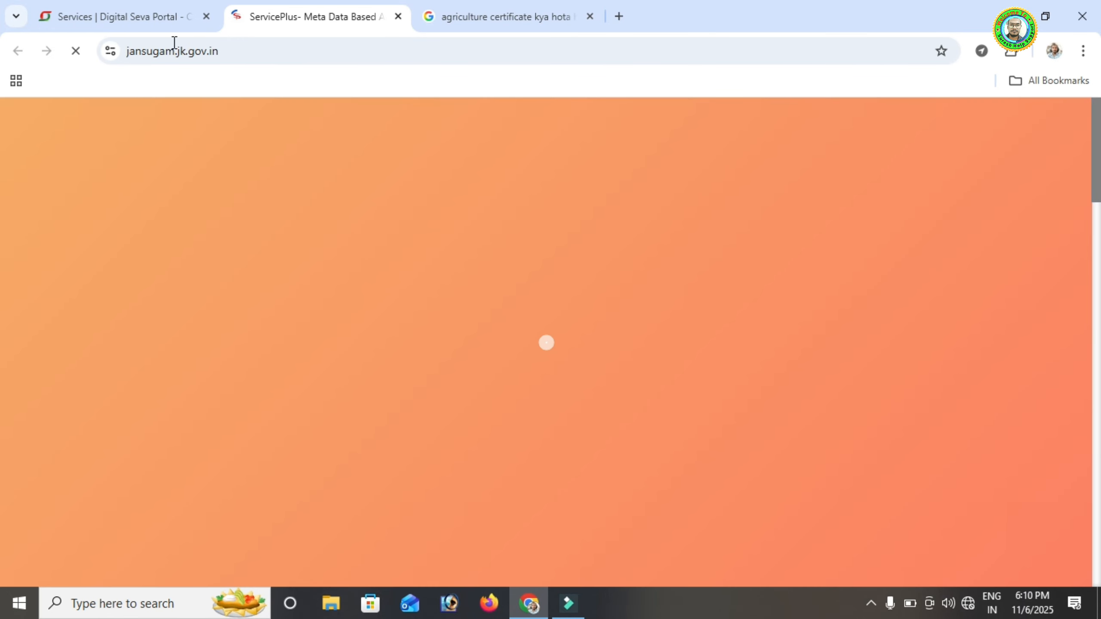
Glance at Digital Seva while ServicePlus loads, then view the agriculture certificate Google results
{"action": "left_click", "coordinate": [143, 14]}
{"action": "left_click", "coordinate": [294, 18]}
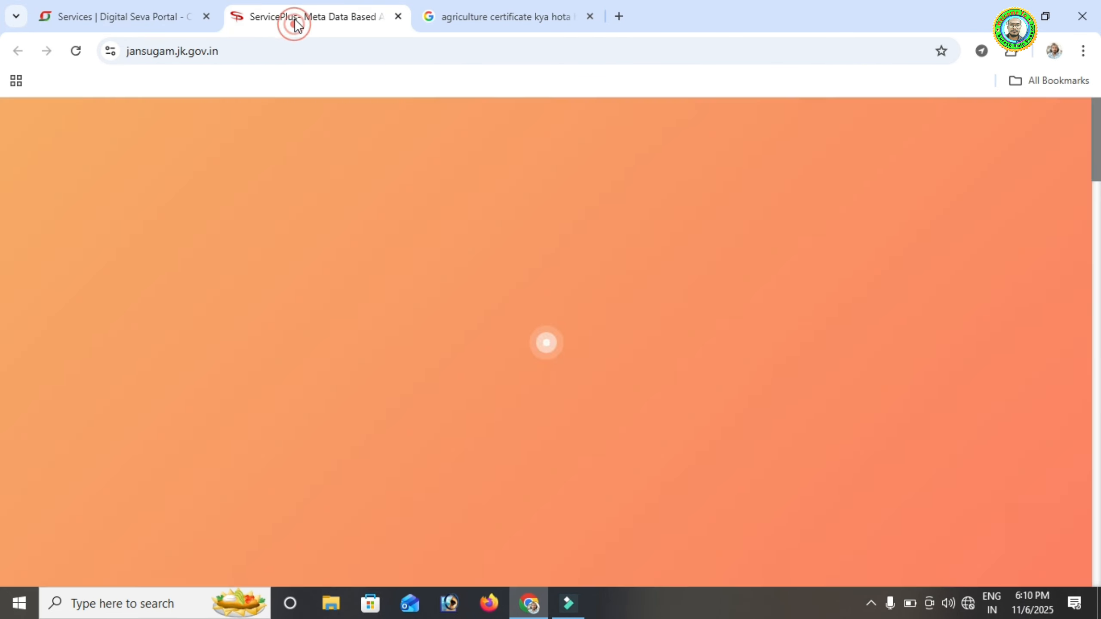
{"action": "left_click", "coordinate": [499, 7]}
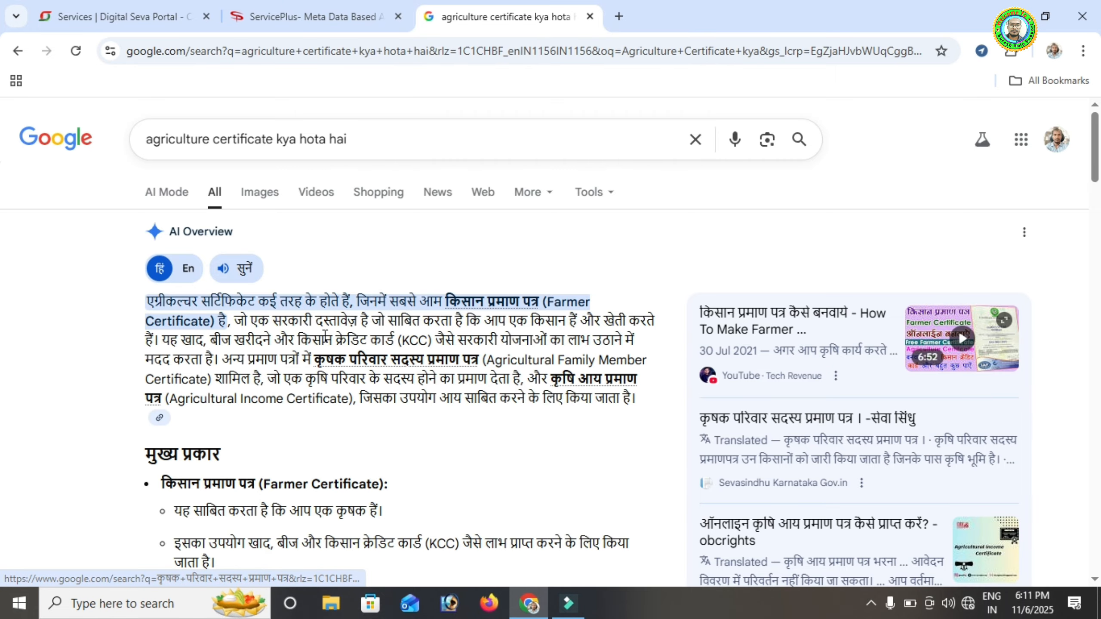
Read the AI Overview of agriculture certificate types, then go back to ServicePlus home
{"action": "scroll", "coordinate": [302, 336], "scroll_direction": "down", "scroll_amount": 2}
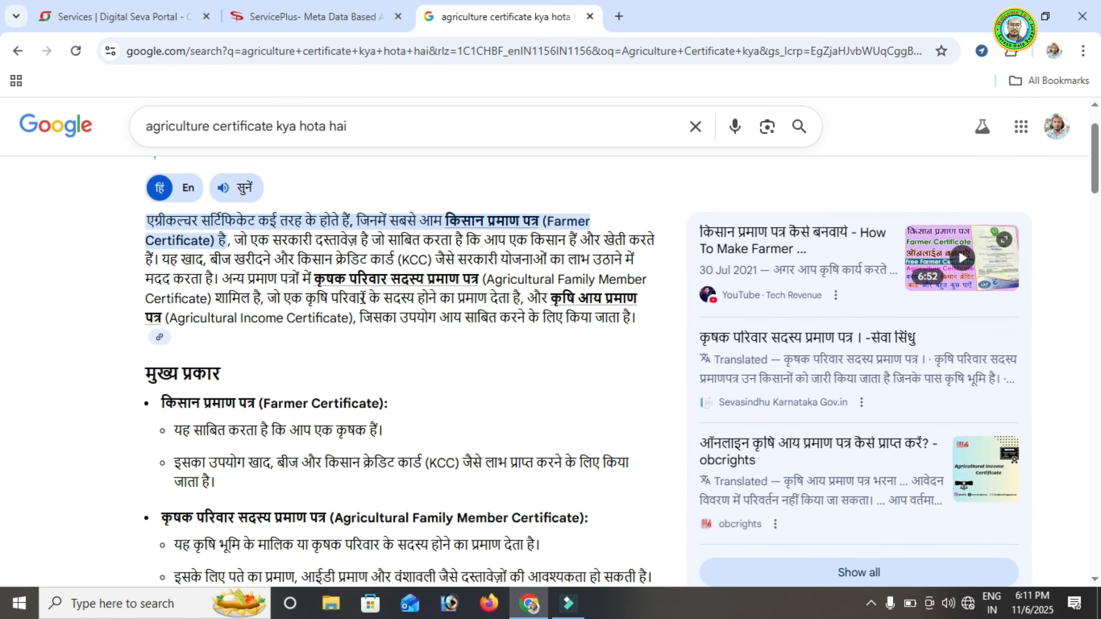
{"action": "scroll", "coordinate": [363, 298], "scroll_direction": "down", "scroll_amount": 2}
{"action": "scroll", "coordinate": [176, 294], "scroll_direction": "down", "scroll_amount": 4}
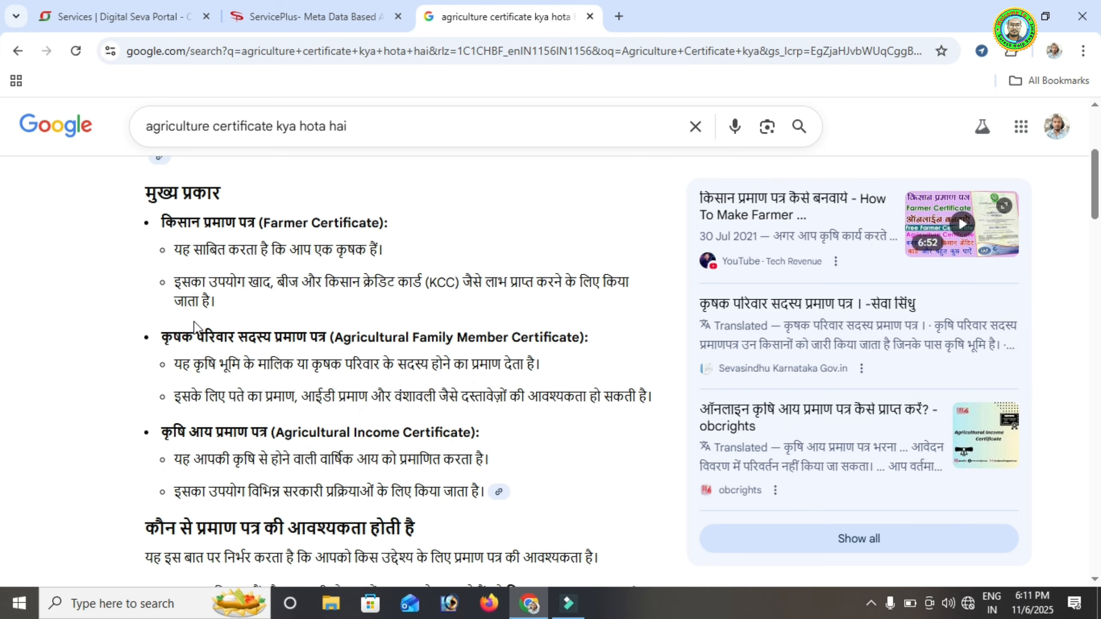
{"action": "scroll", "coordinate": [246, 400], "scroll_direction": "down", "scroll_amount": 5}
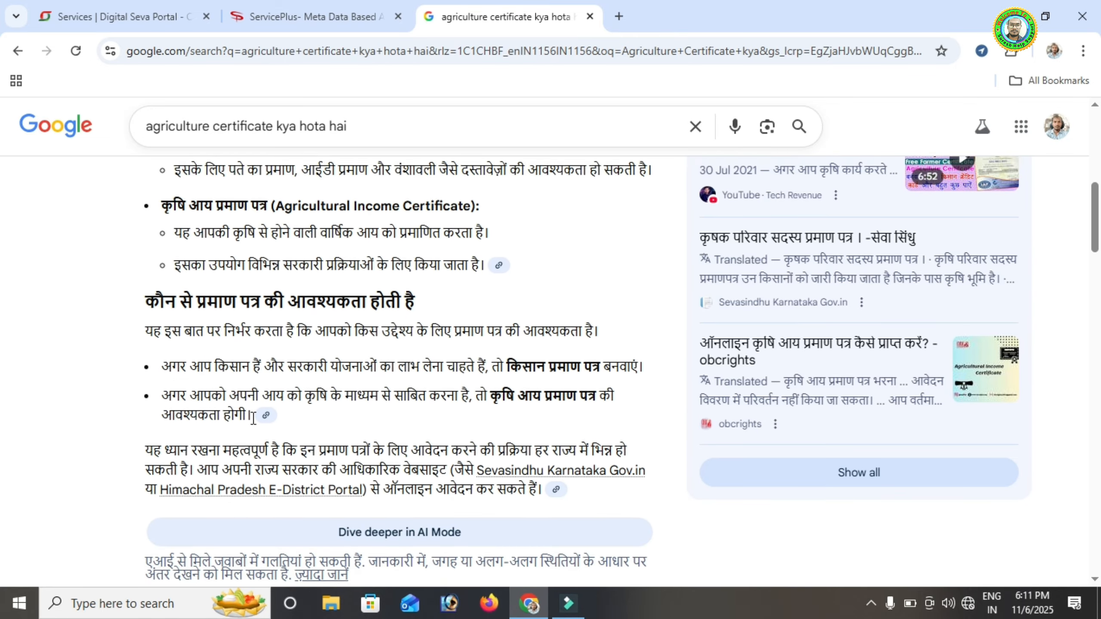
{"action": "scroll", "coordinate": [257, 374], "scroll_direction": "up", "scroll_amount": 2}
{"action": "scroll", "coordinate": [260, 498], "scroll_direction": "up", "scroll_amount": 5}
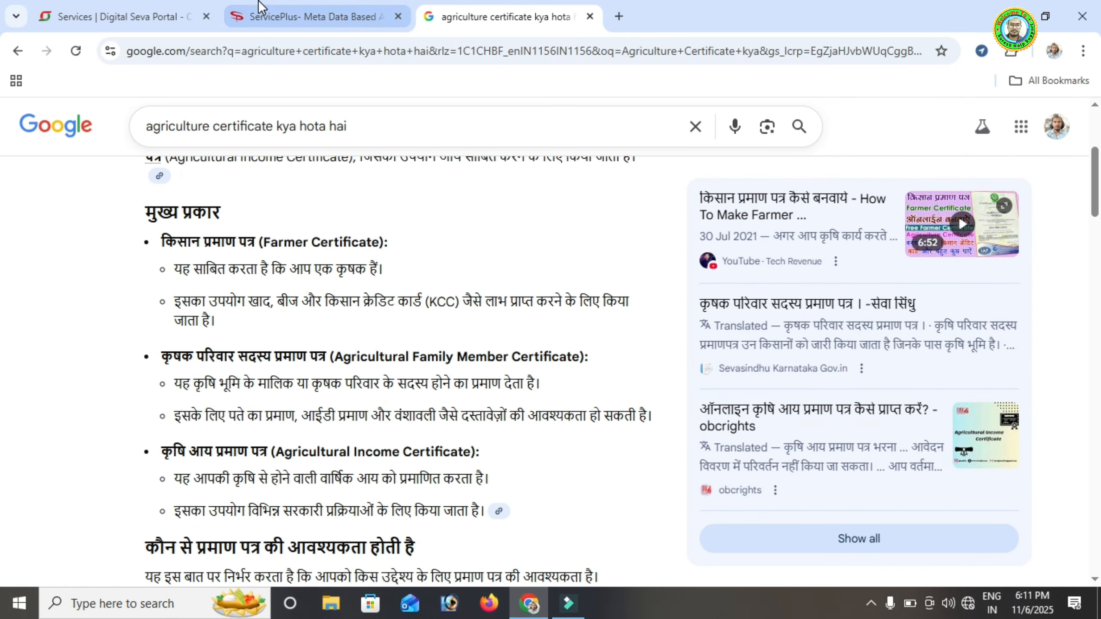
{"action": "left_click", "coordinate": [287, 16]}
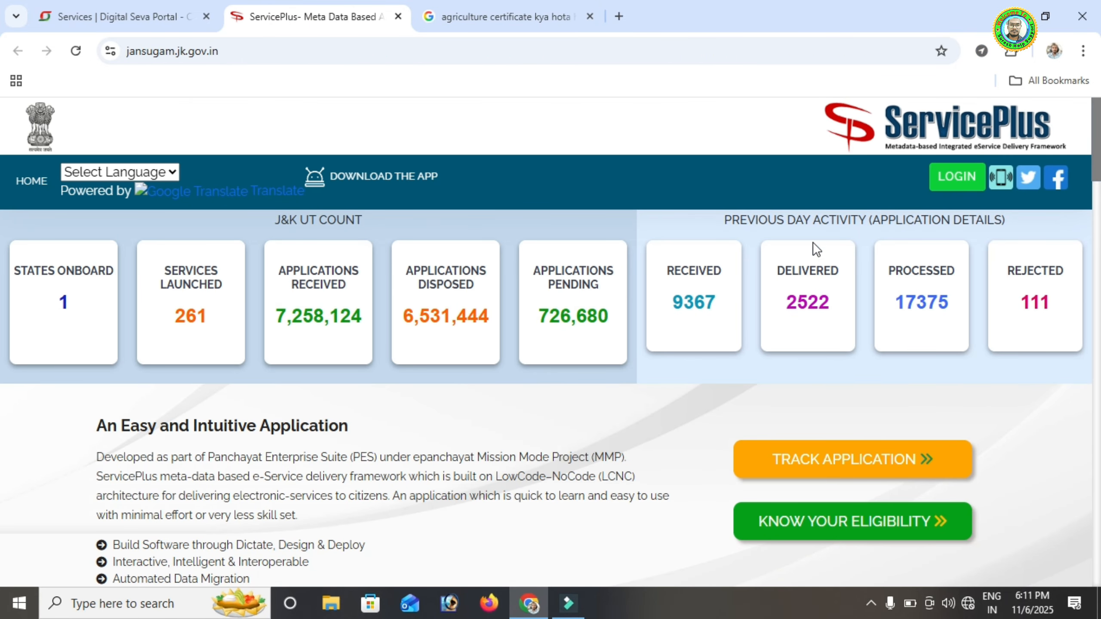
Start the ServicePlus login and choose the CSC Digital Seva Connect option on JanParichay
{"action": "left_click", "coordinate": [953, 184]}
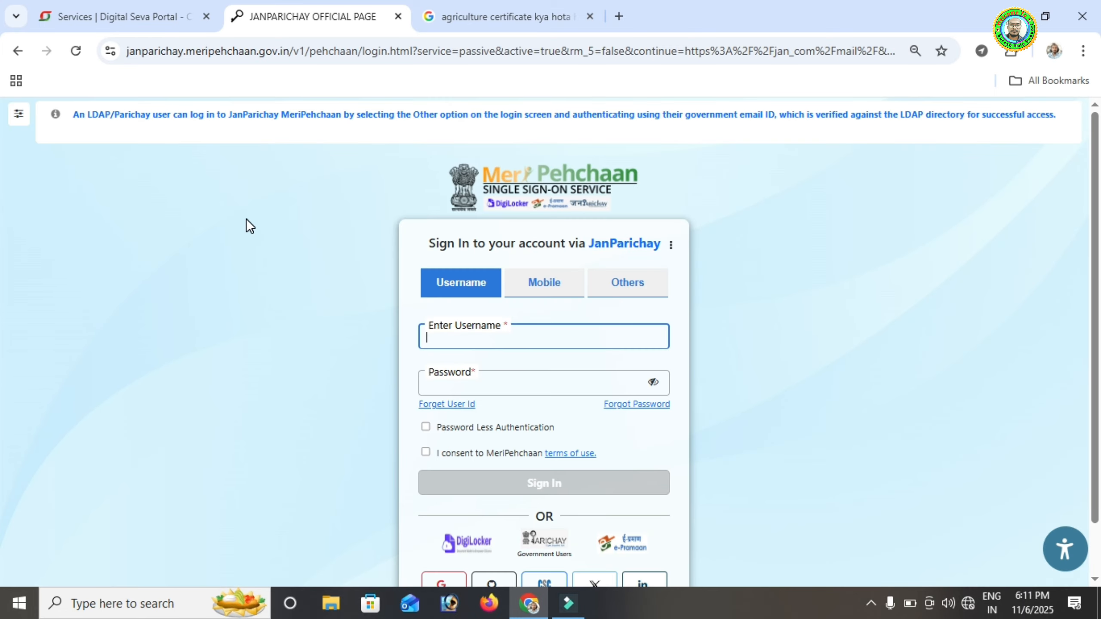
{"action": "scroll", "coordinate": [247, 220], "scroll_direction": "down", "scroll_amount": 3}
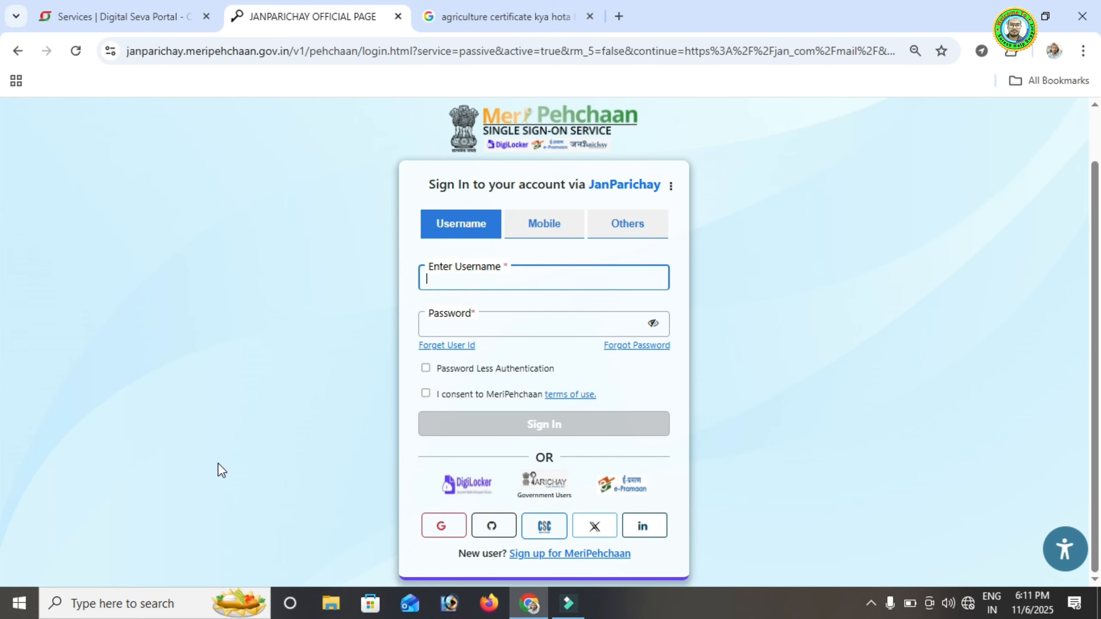
{"action": "left_click", "coordinate": [548, 534]}
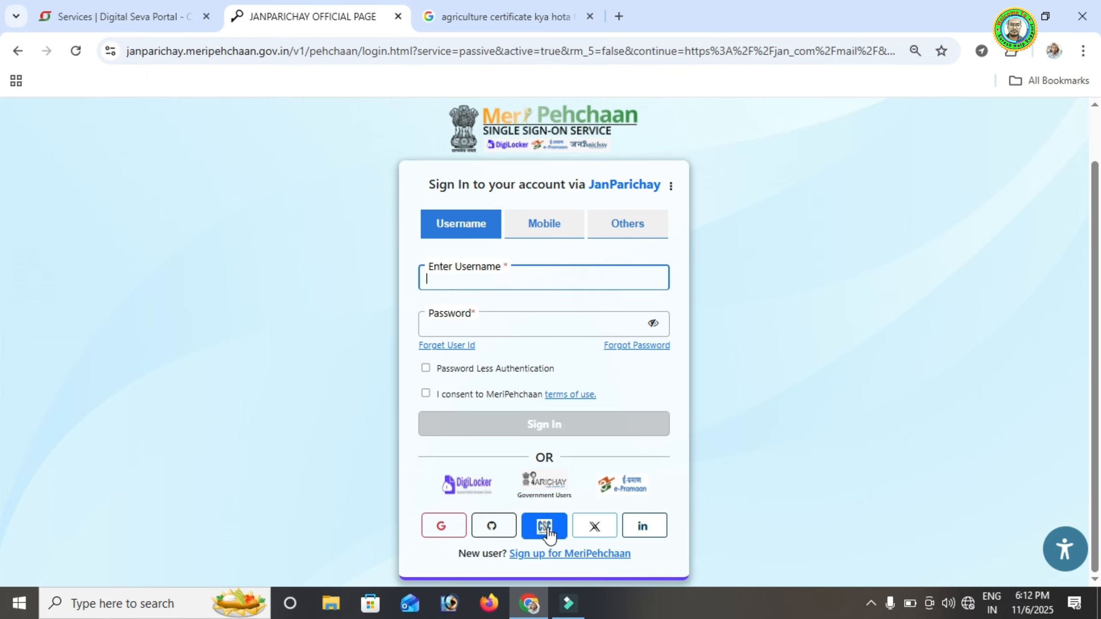
{"action": "left_click", "coordinate": [542, 530]}
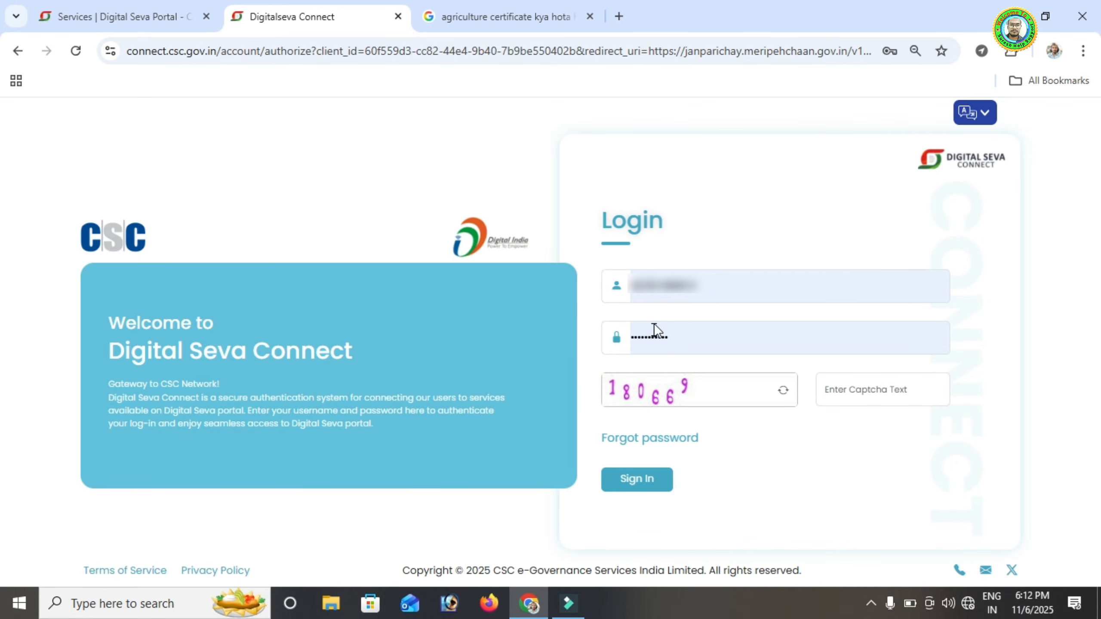
Enter the captcha answer and sign in to Digital Seva Connect
{"action": "left_click", "coordinate": [867, 387]}
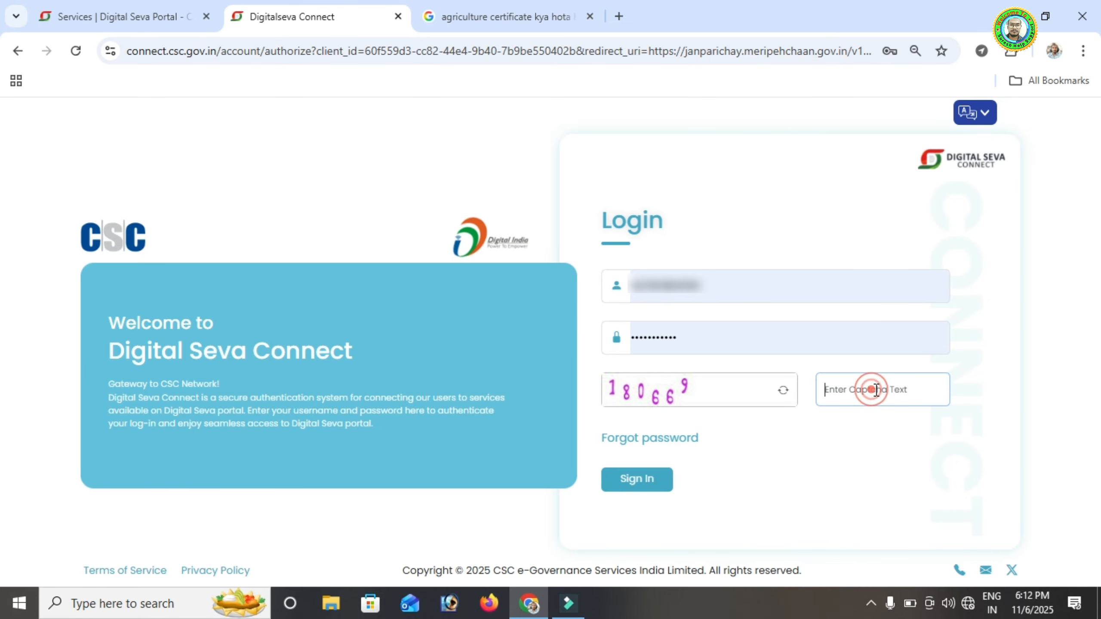
{"action": "type", "text": "180669"}
{"action": "left_click", "coordinate": [637, 482]}
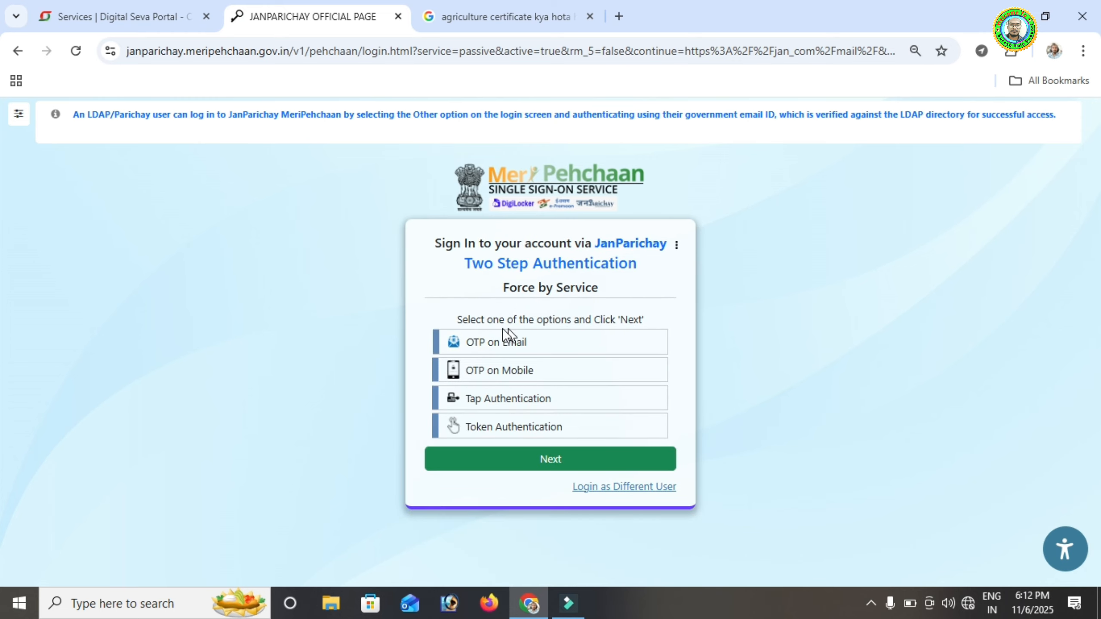
Choose OTP on Mobile, enter the received one-time code and sign in
{"action": "left_click", "coordinate": [494, 376]}
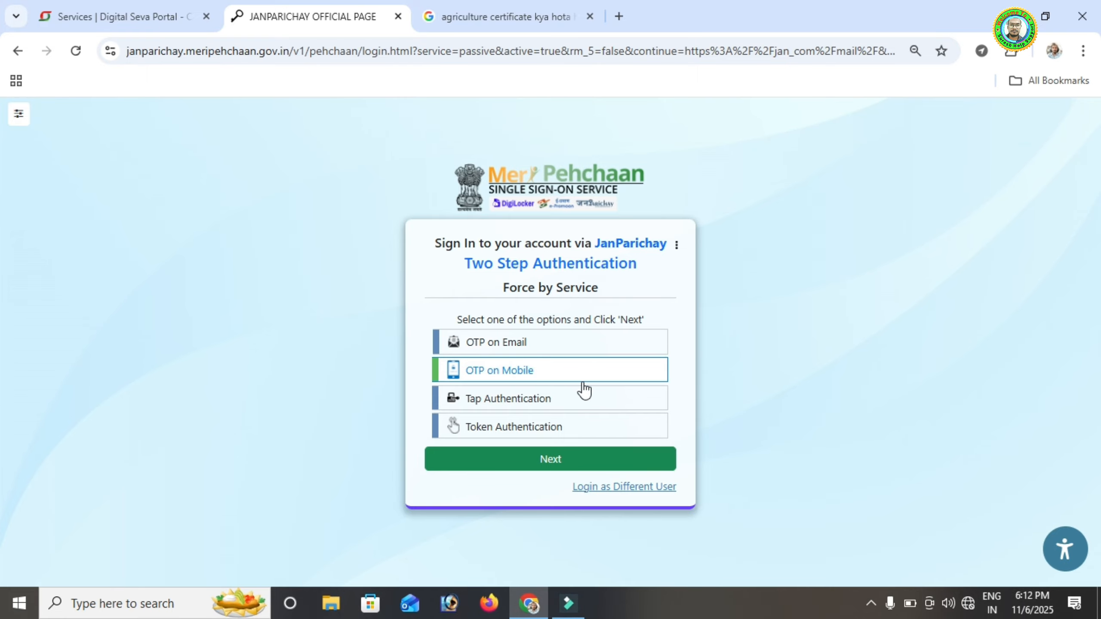
{"action": "left_click", "coordinate": [554, 463]}
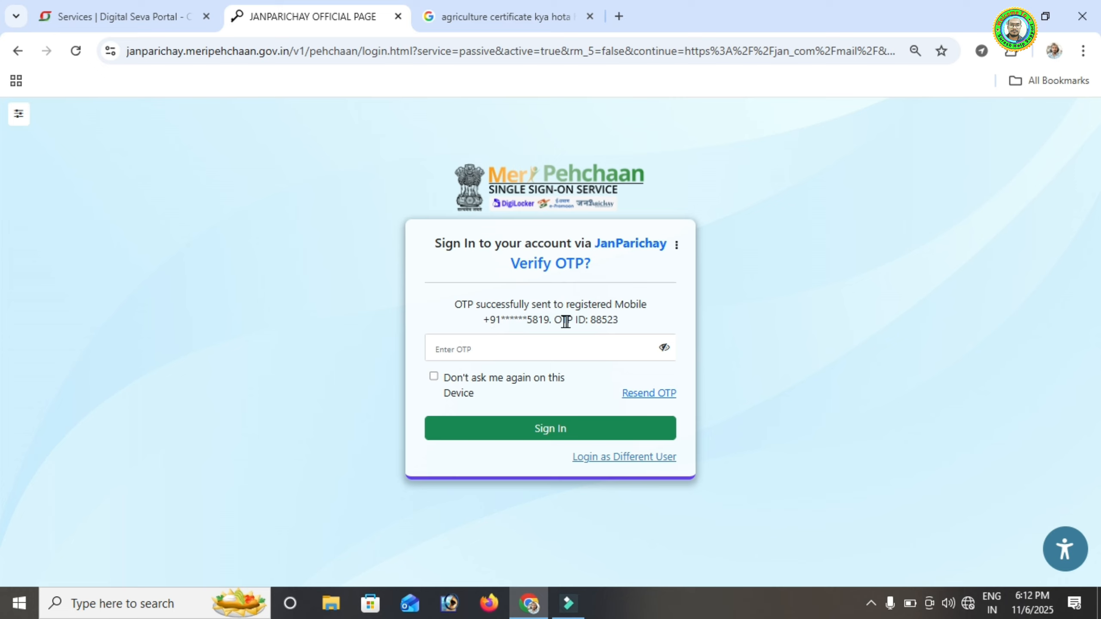
{"action": "left_click", "coordinate": [460, 353]}
{"action": "type", "text": "1"}
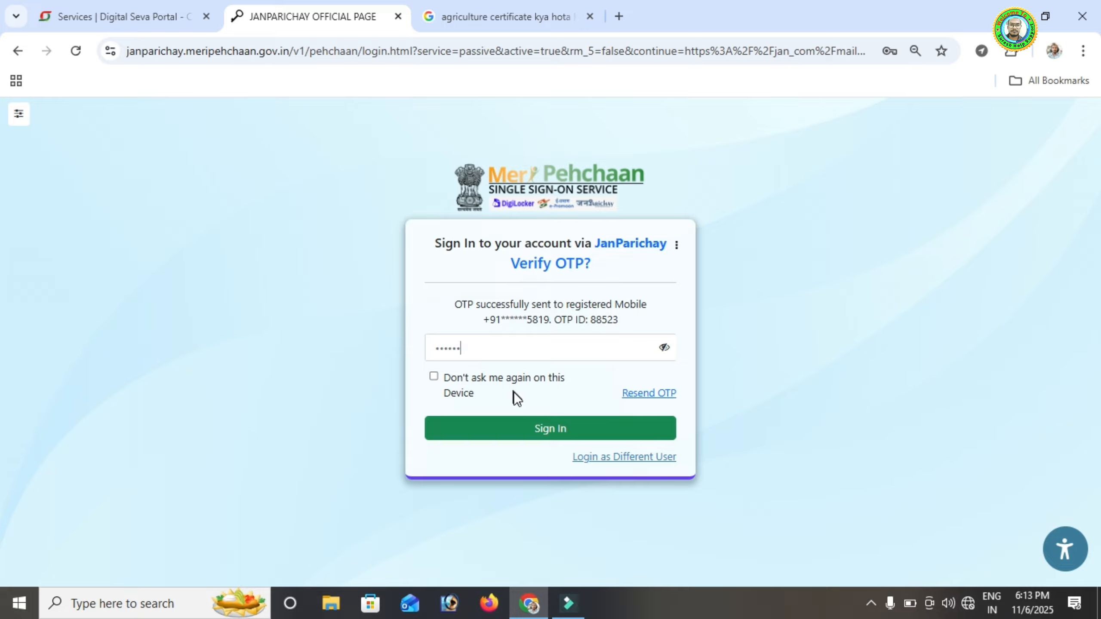
{"action": "left_click", "coordinate": [548, 430]}
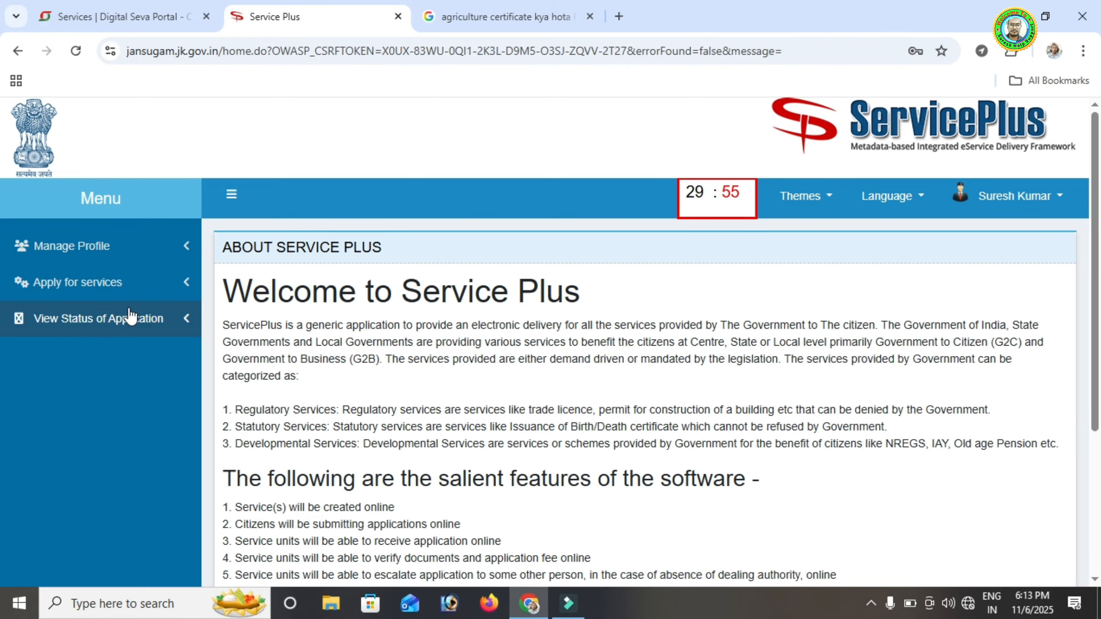
Open View all available services with the view kept at All, then open entries per page
{"action": "left_click", "coordinate": [75, 282]}
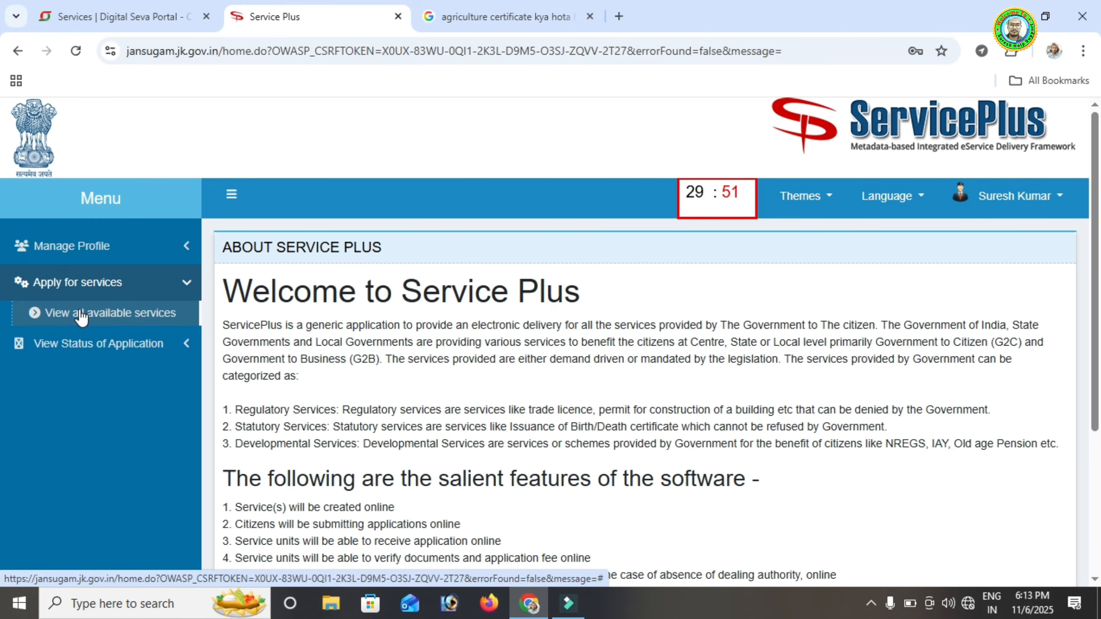
{"action": "left_click", "coordinate": [123, 320]}
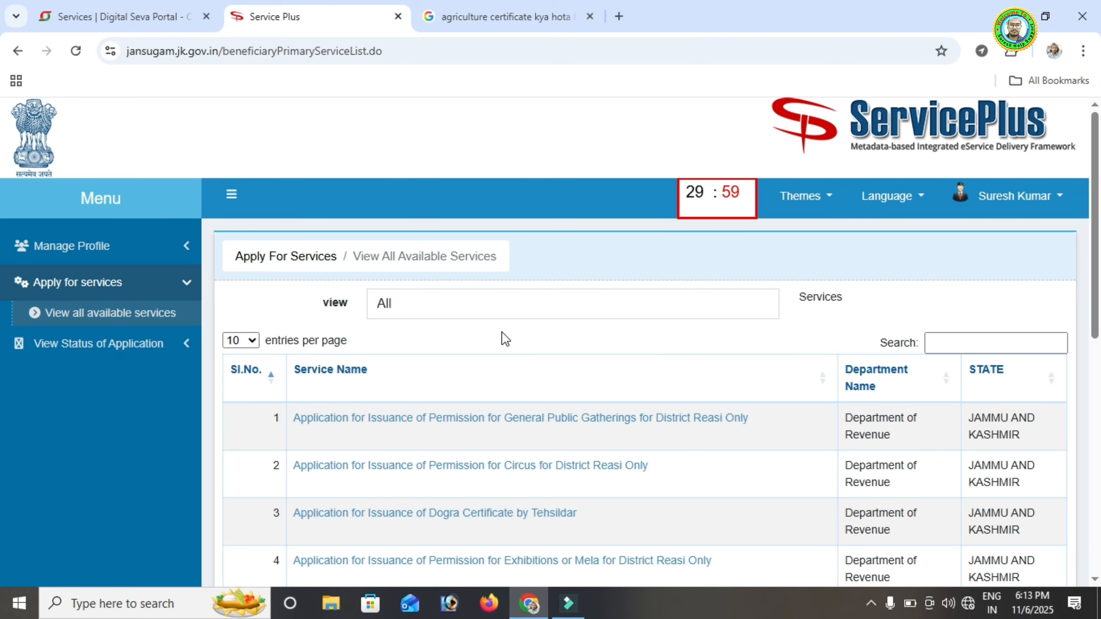
{"action": "left_click", "coordinate": [437, 306]}
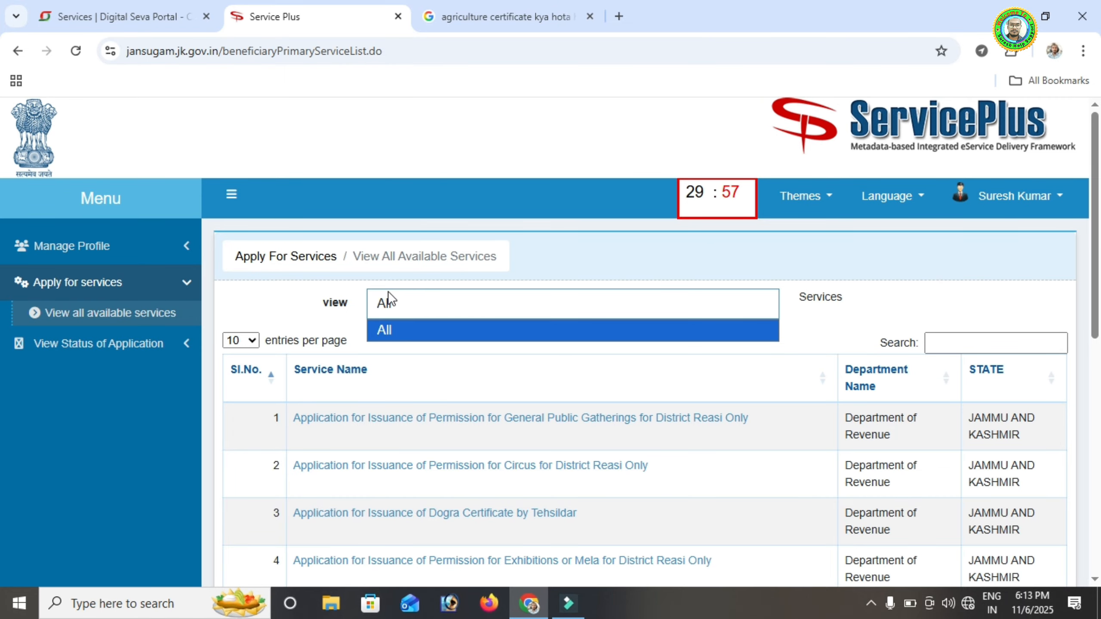
{"action": "left_click", "coordinate": [491, 315]}
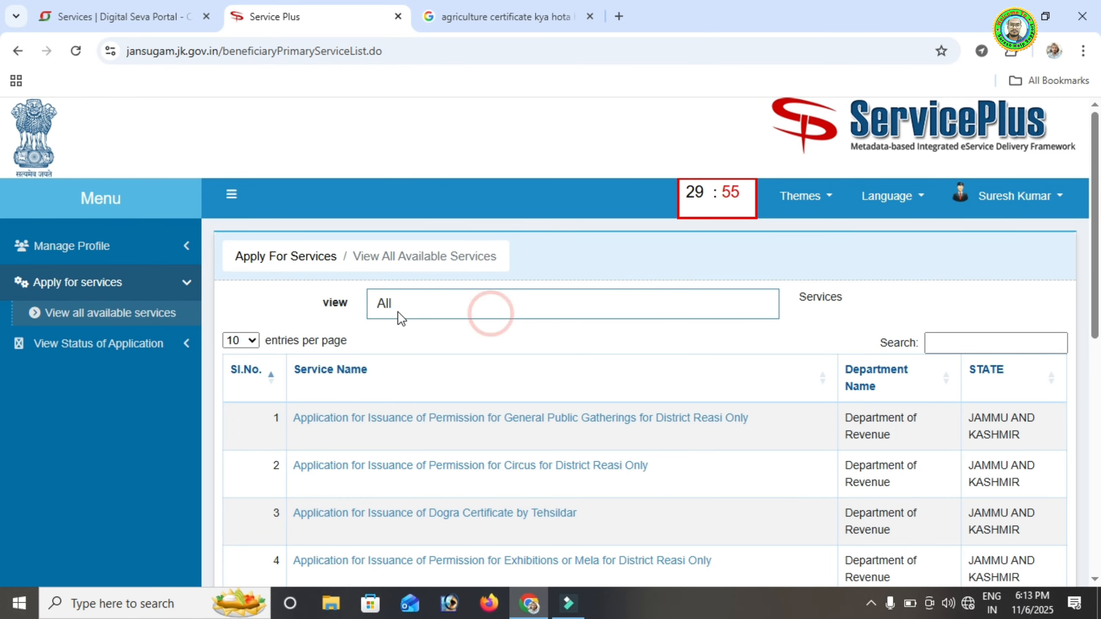
{"action": "scroll", "coordinate": [267, 320], "scroll_direction": "down", "scroll_amount": 2}
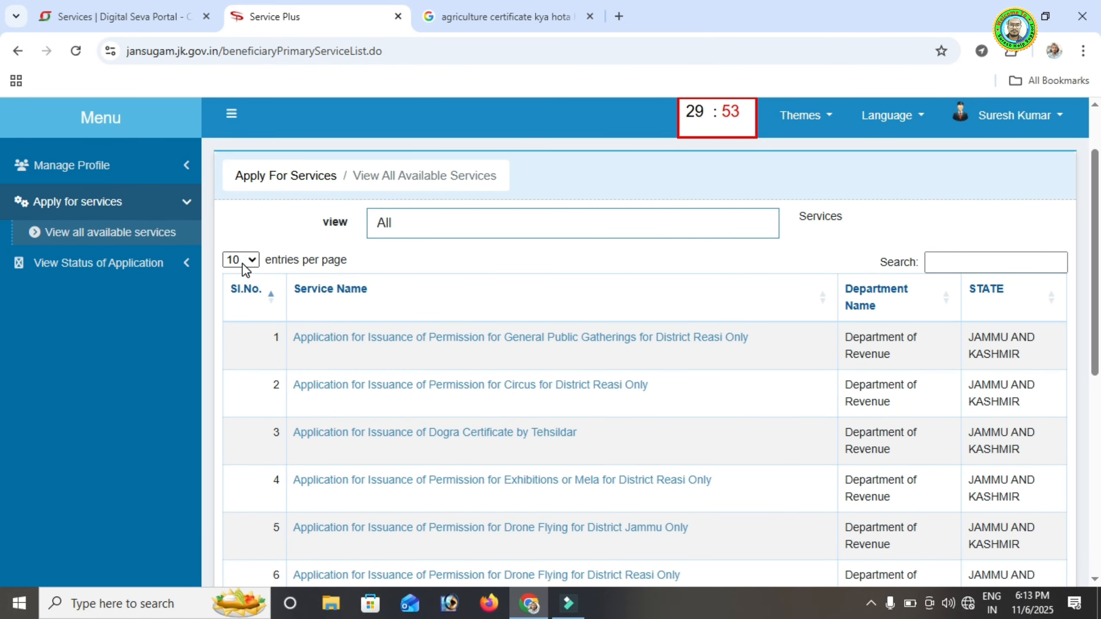
{"action": "left_click", "coordinate": [241, 260]}
Show 100 entries per page and copy 'Agriculture Certificate' from the Digital Seva card
{"action": "left_click", "coordinate": [239, 338]}
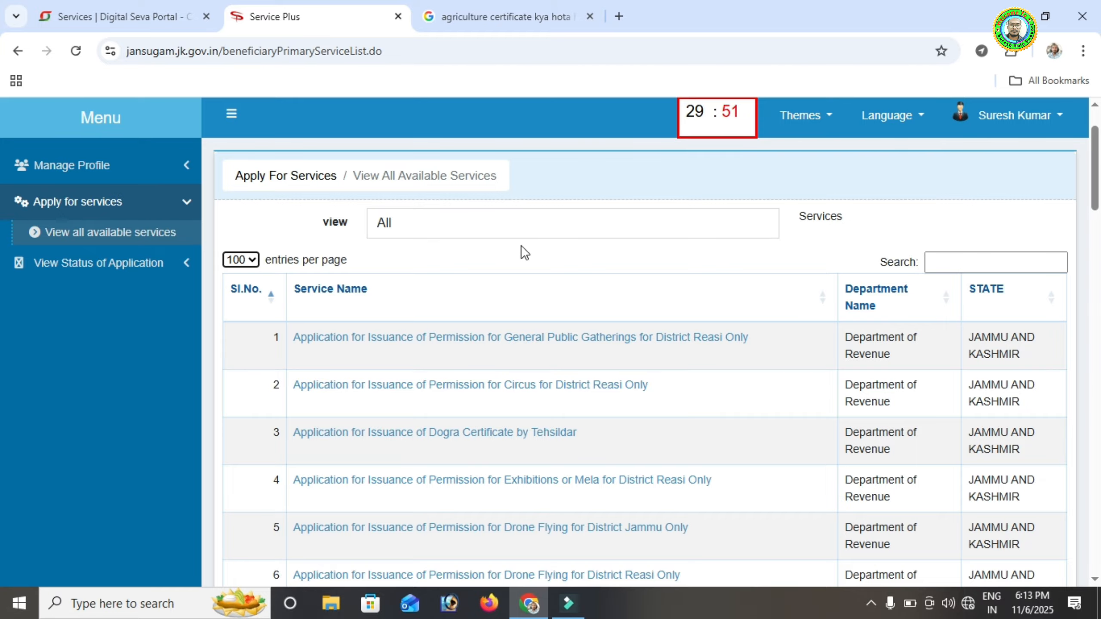
{"action": "left_click", "coordinate": [115, 18]}
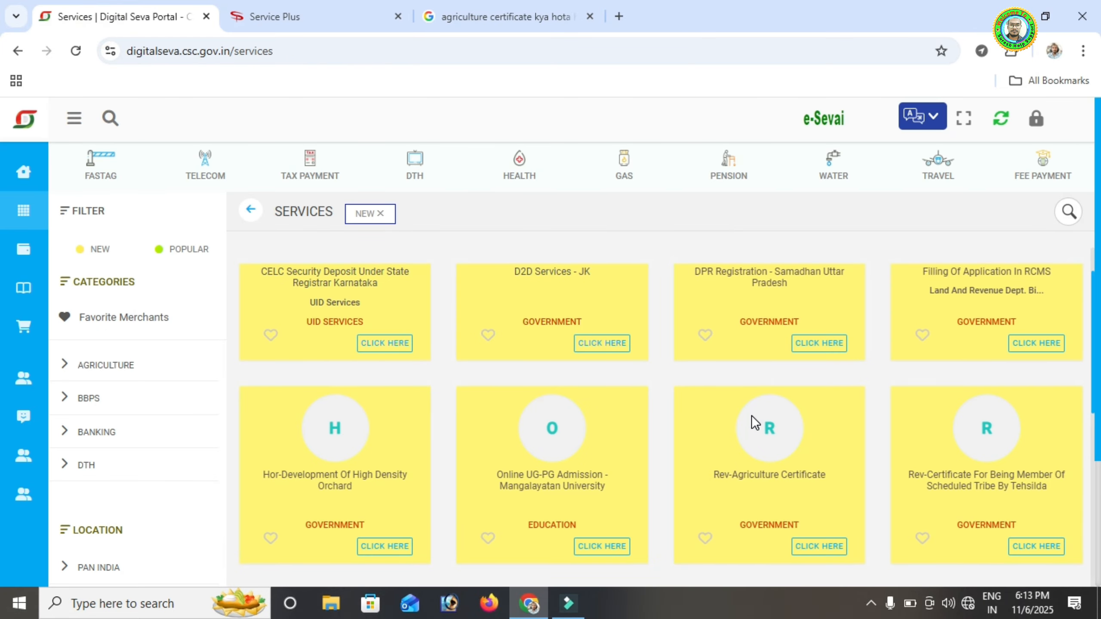
{"action": "scroll", "coordinate": [752, 415], "scroll_direction": "down", "scroll_amount": 2}
{"action": "left_click_drag", "start_coordinate": [733, 394], "coordinate": [827, 394]}
{"action": "right_click", "coordinate": [798, 404]}
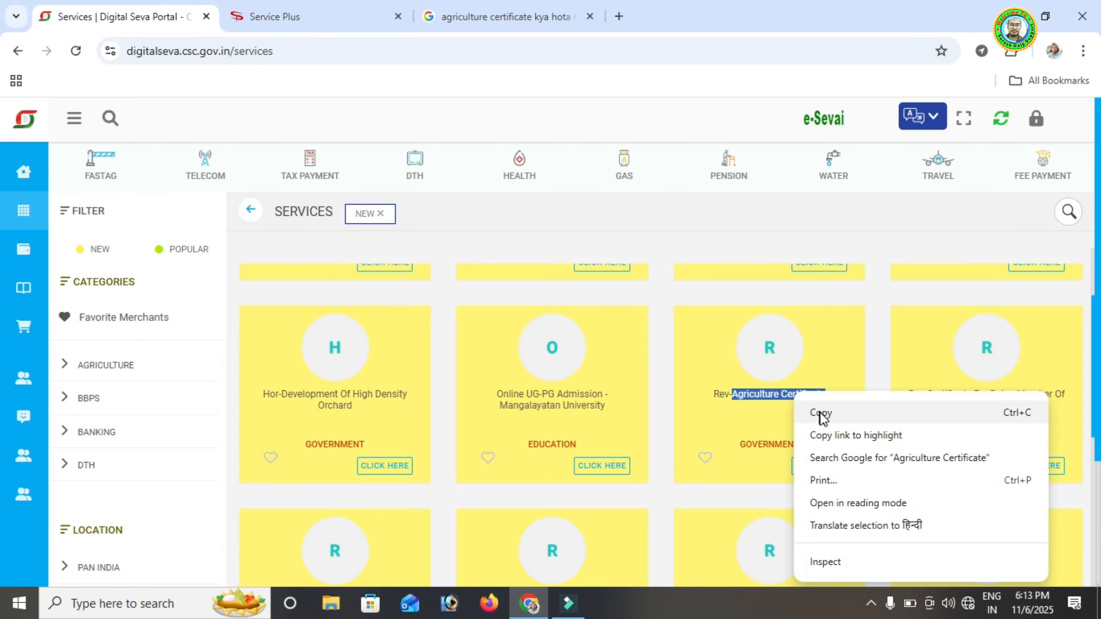
{"action": "left_click", "coordinate": [824, 416]}
Search the ServicePlus list for 'Agriculture Certificate', locating entry 10
{"action": "left_click", "coordinate": [287, 17]}
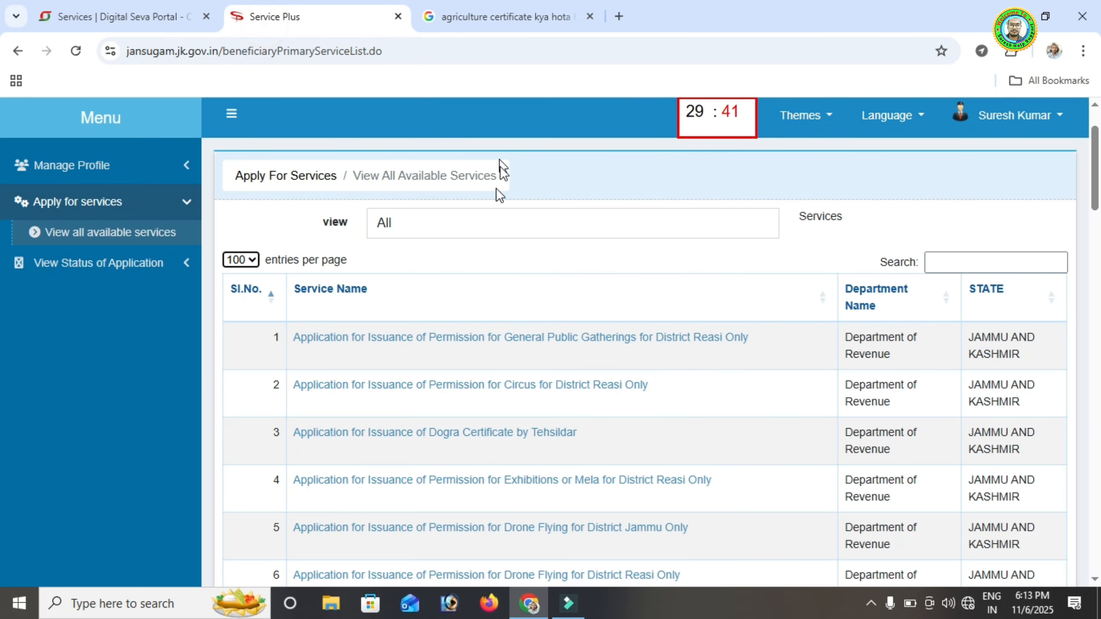
{"action": "key", "text": "ctrl+f"}
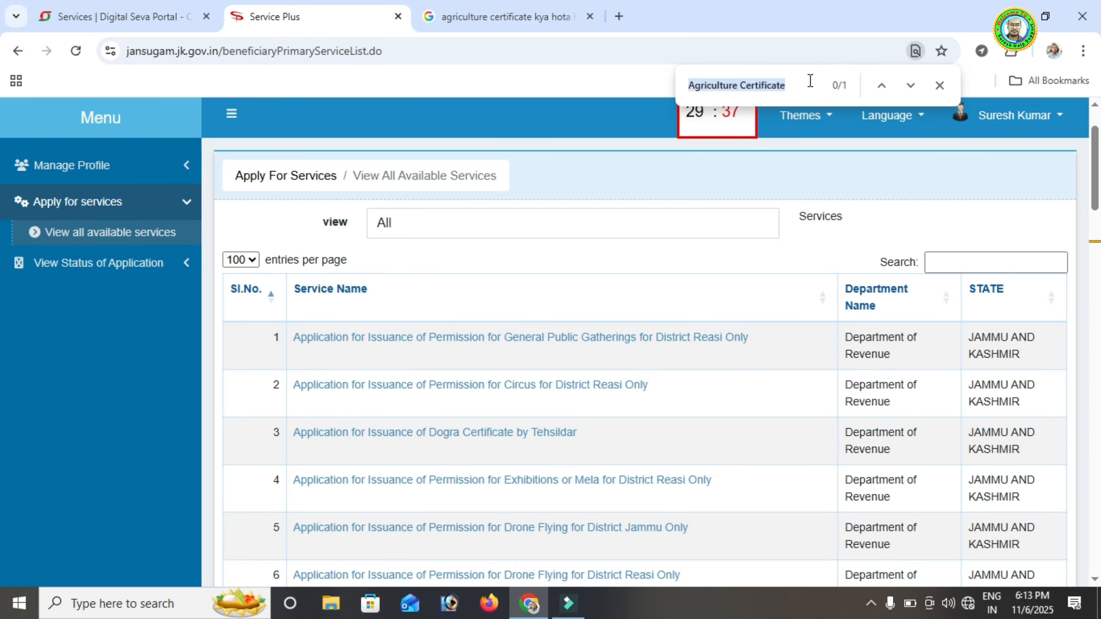
{"action": "key", "text": "BackSpace"}
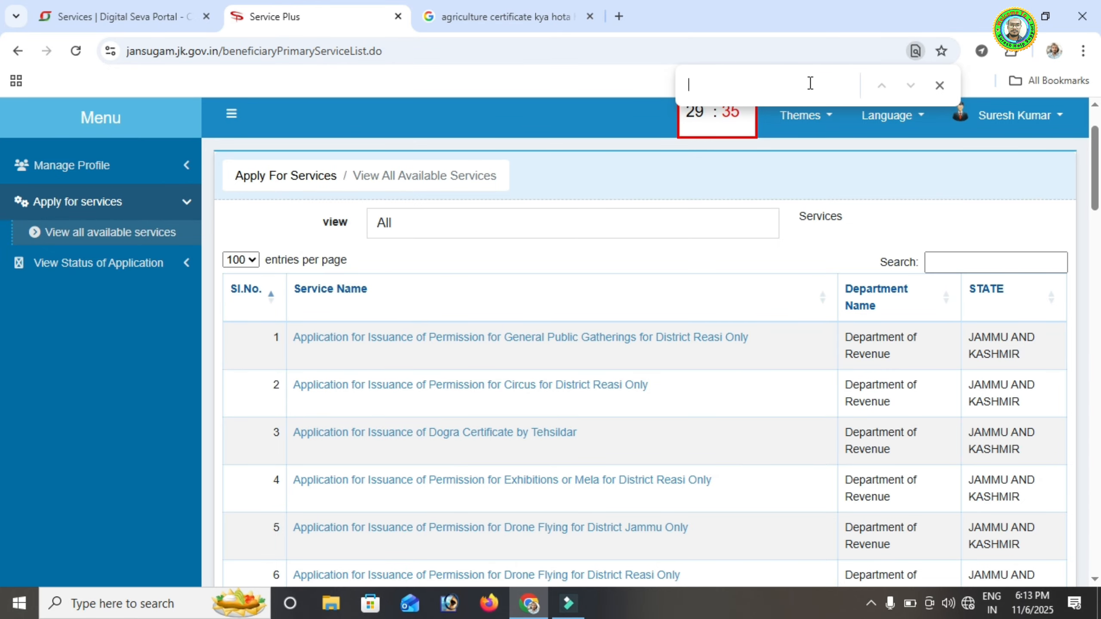
{"action": "key", "text": "ctrl+v"}
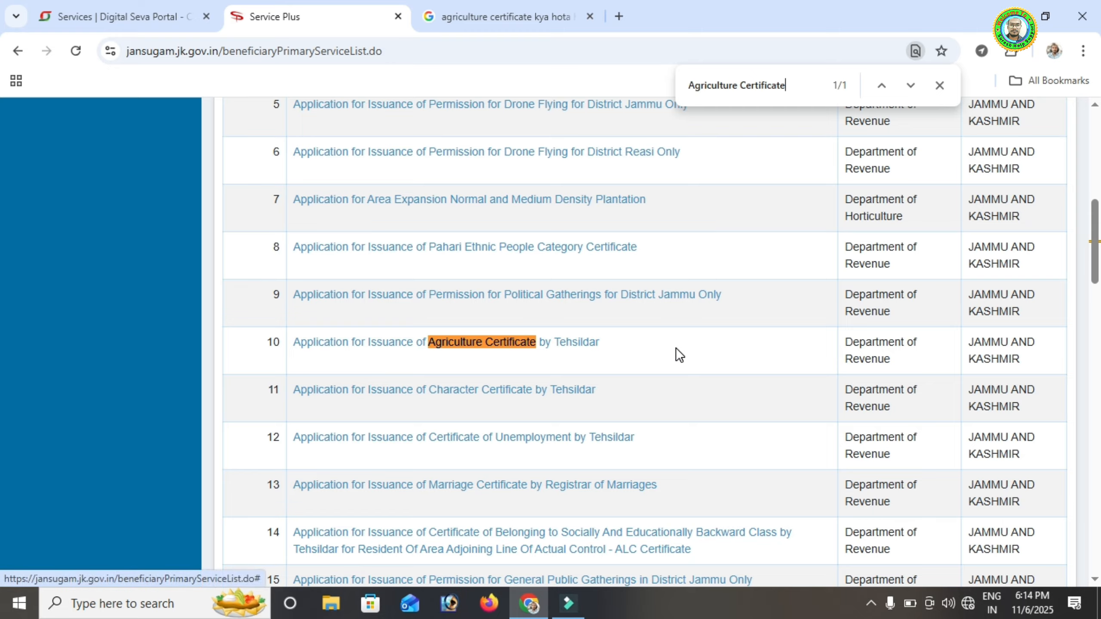
Open the Agriculture Certificate by Tehsildar form and read its Note about scanned documents
{"action": "left_click", "coordinate": [442, 345]}
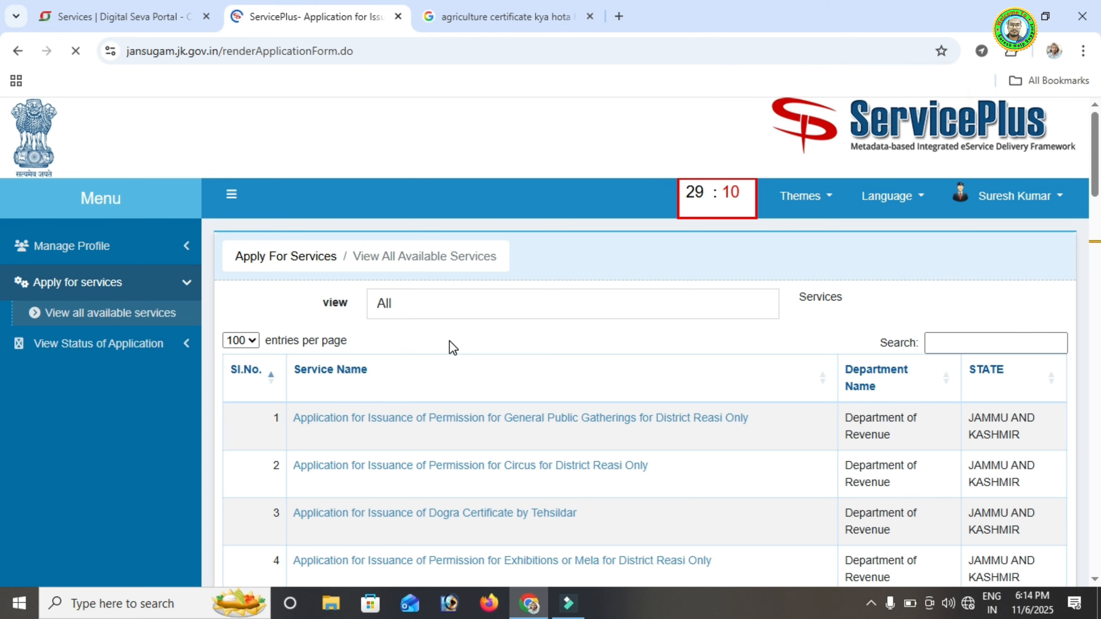
{"action": "scroll", "coordinate": [470, 277], "scroll_direction": "down", "scroll_amount": 5}
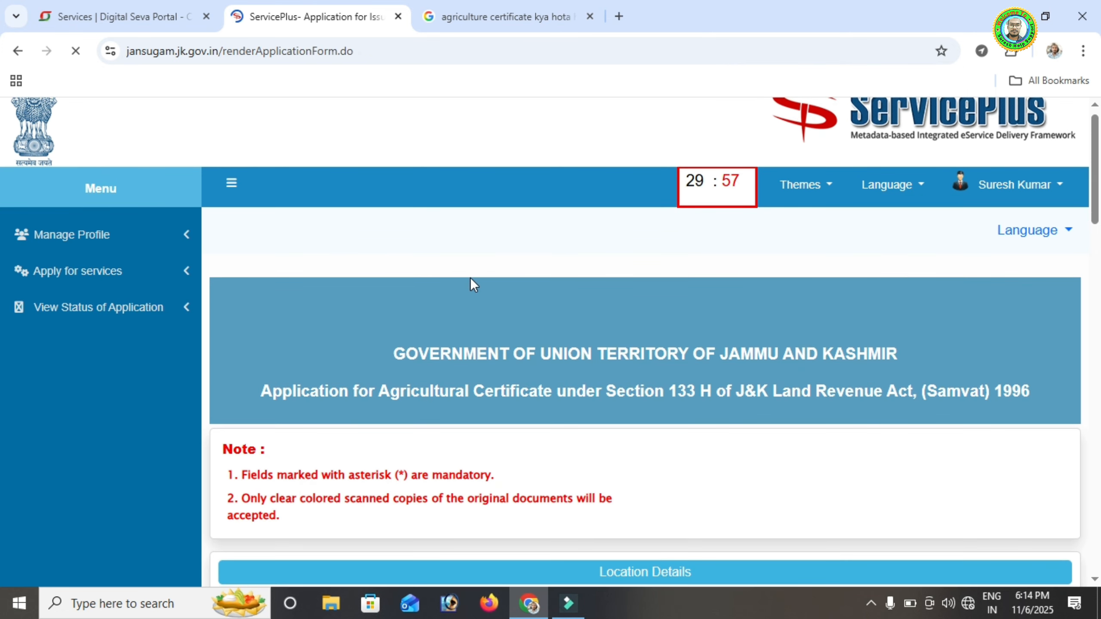
{"action": "scroll", "coordinate": [388, 254], "scroll_direction": "down", "scroll_amount": 2}
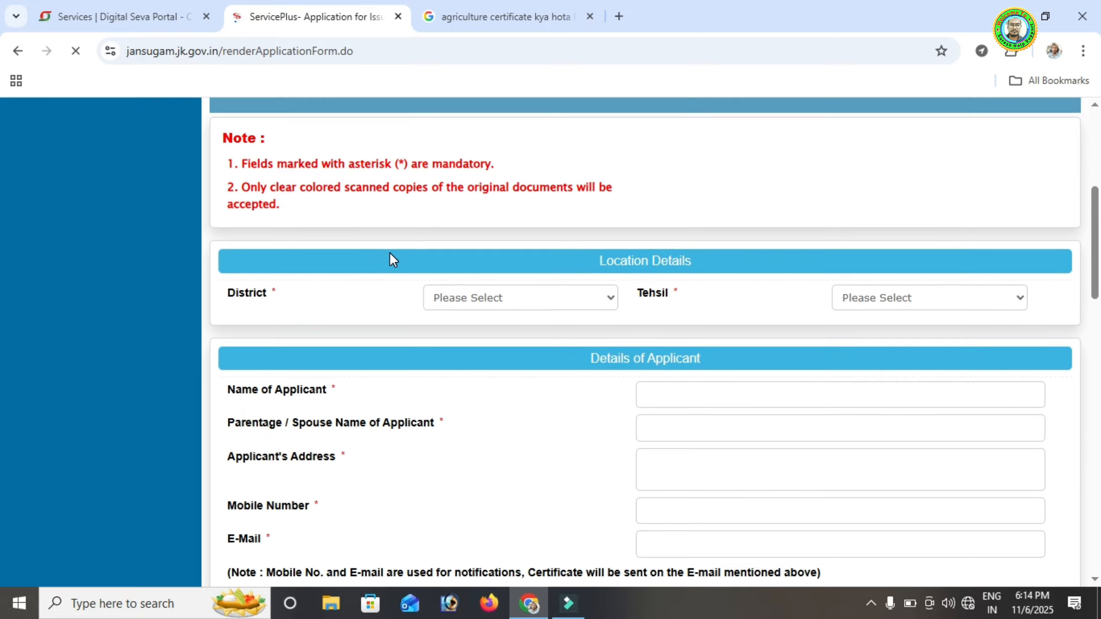
{"action": "left_click_drag", "start_coordinate": [229, 138], "coordinate": [278, 138]}
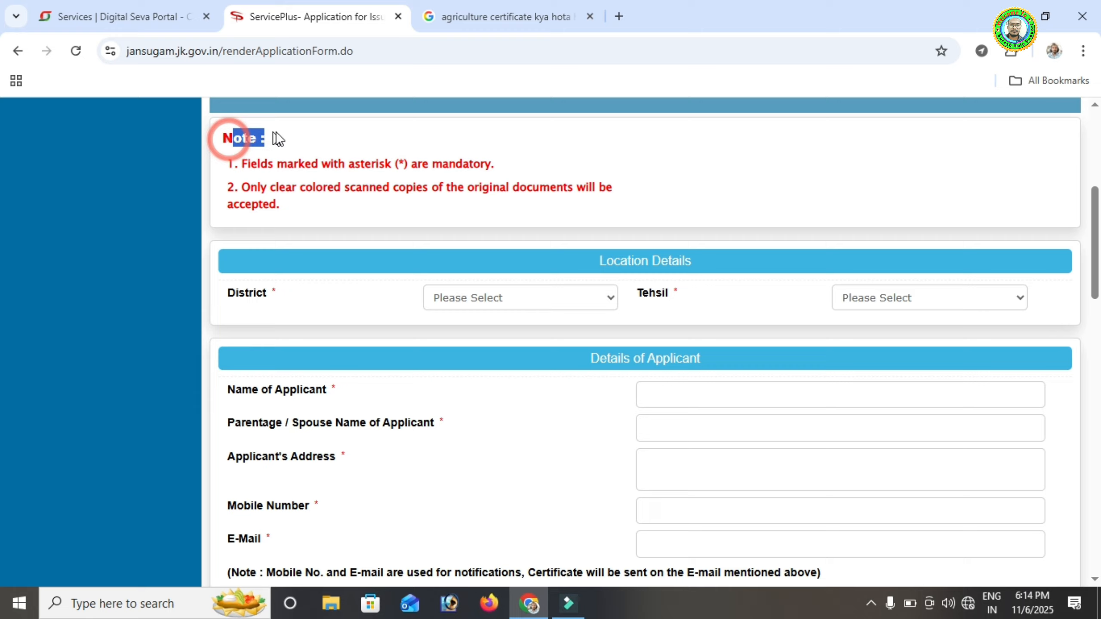
{"action": "left_click", "coordinate": [318, 137]}
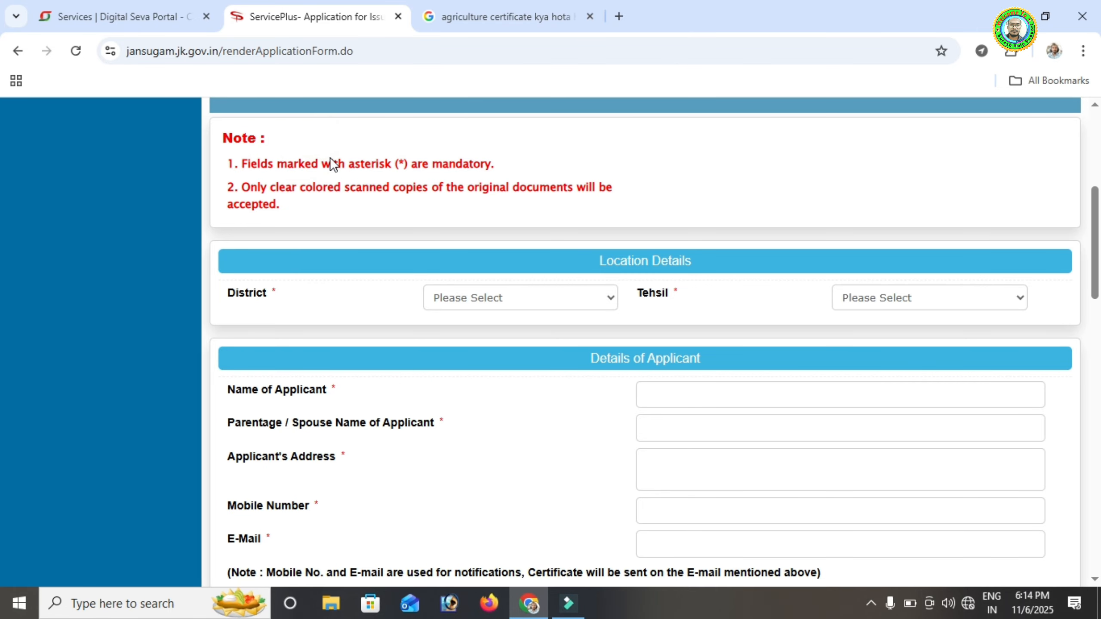
{"action": "left_click", "coordinate": [406, 166]}
{"action": "left_click_drag", "start_coordinate": [245, 188], "coordinate": [294, 210]}
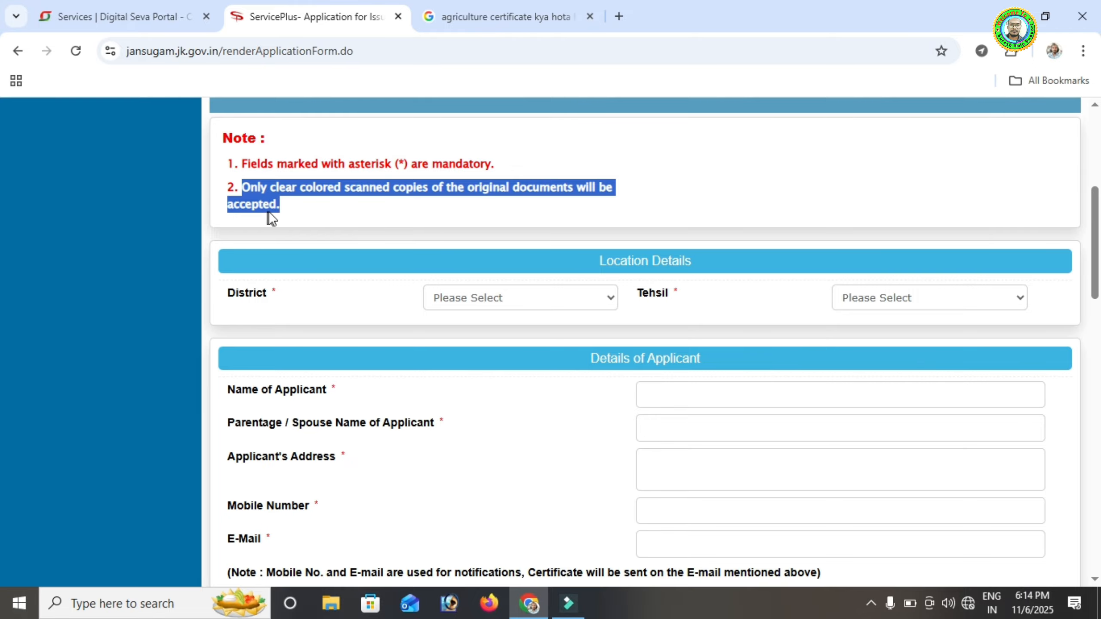
{"action": "left_click", "coordinate": [330, 201]}
{"action": "scroll", "coordinate": [338, 298], "scroll_direction": "up", "scroll_amount": 2}
{"action": "scroll", "coordinate": [338, 300], "scroll_direction": "down", "scroll_amount": 2}
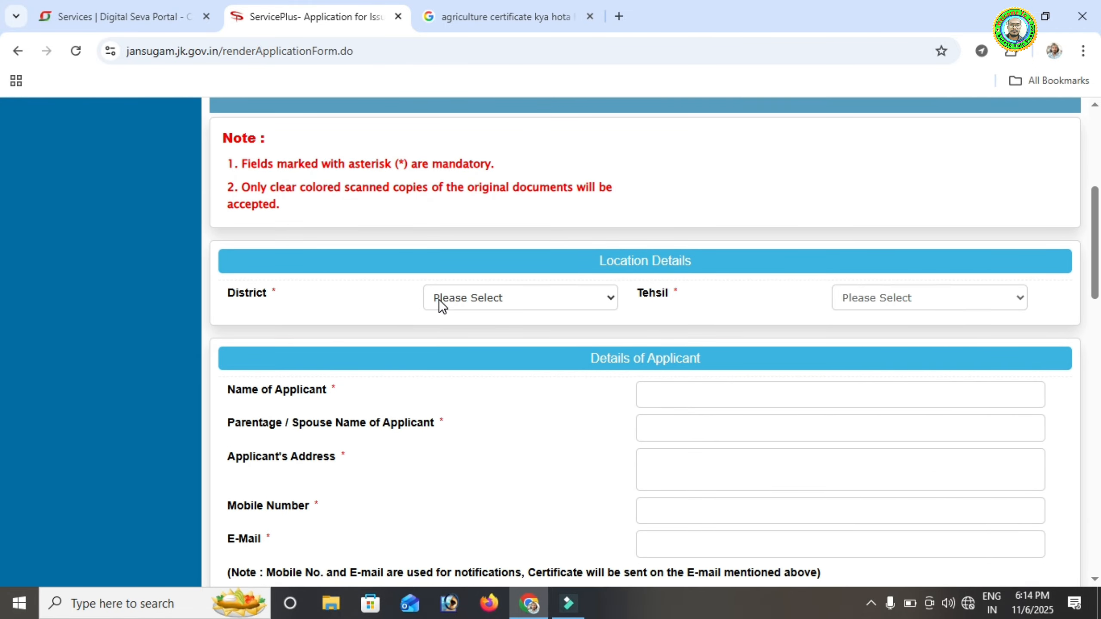
In Location Details, pick Bandipora from both the District and Tehsil dropdowns
{"action": "scroll", "coordinate": [440, 305], "scroll_direction": "down", "scroll_amount": 2}
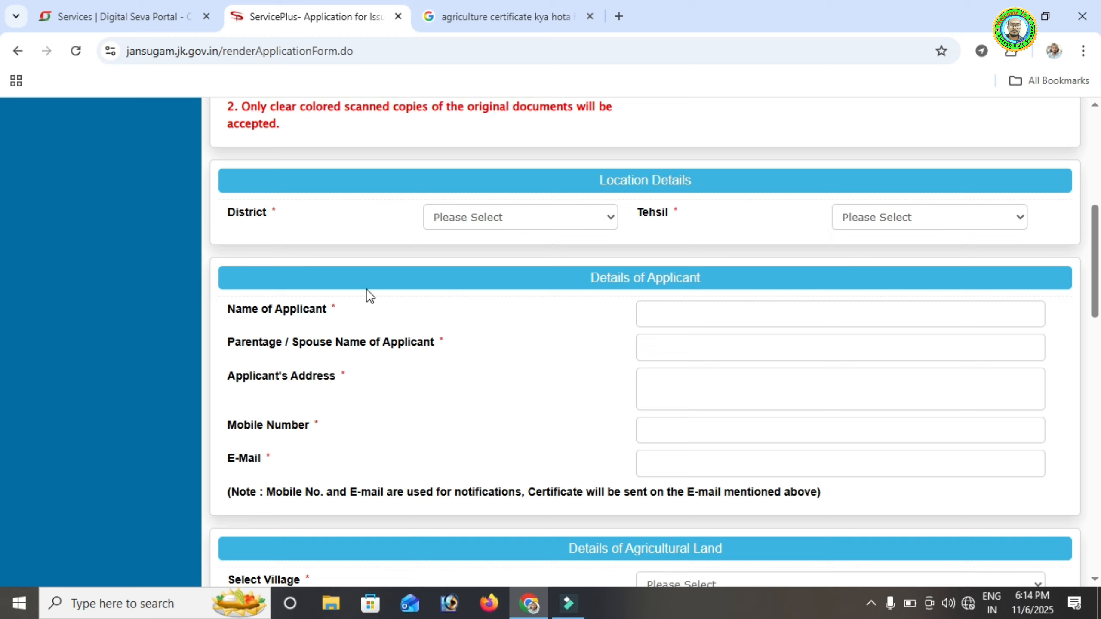
{"action": "left_click", "coordinate": [520, 218]}
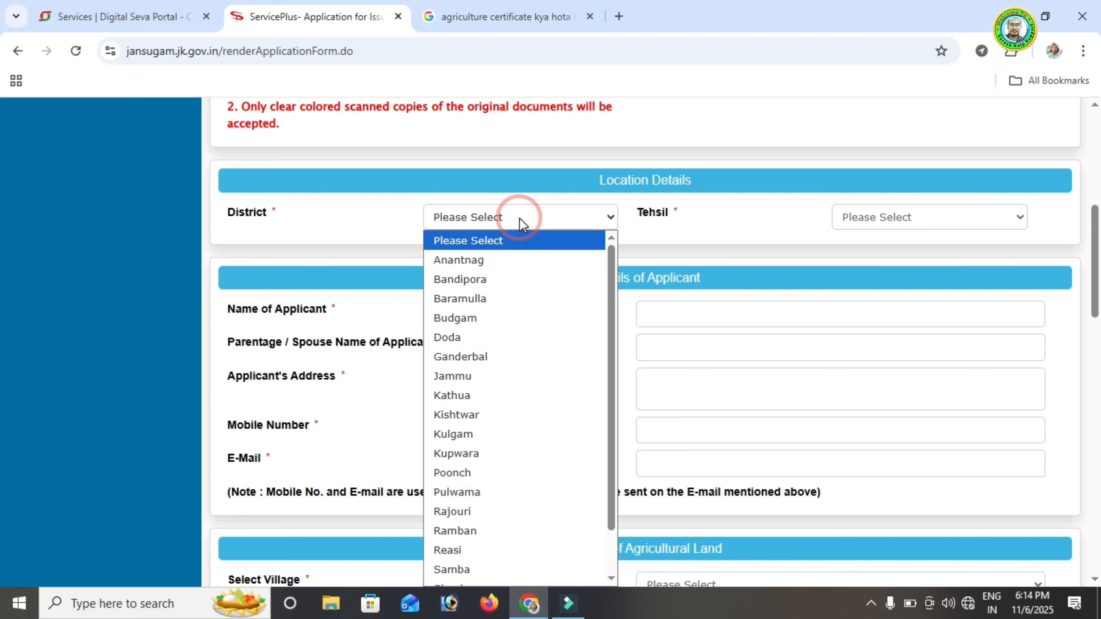
{"action": "scroll", "coordinate": [483, 404], "scroll_direction": "down", "scroll_amount": 1}
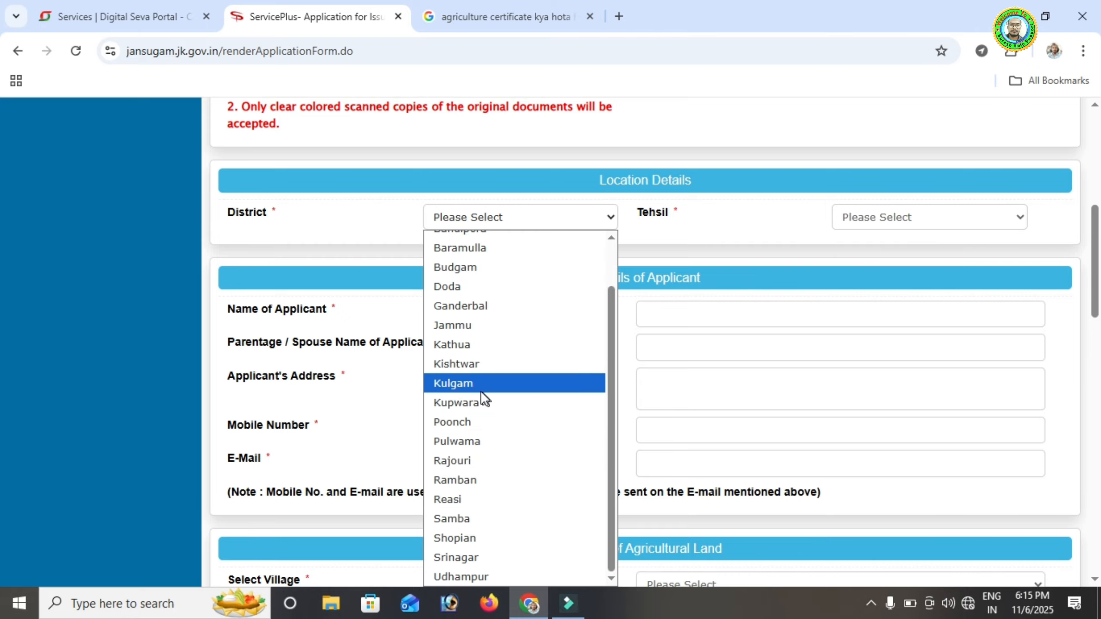
{"action": "scroll", "coordinate": [480, 382], "scroll_direction": "up", "scroll_amount": 1}
{"action": "left_click", "coordinate": [453, 279]}
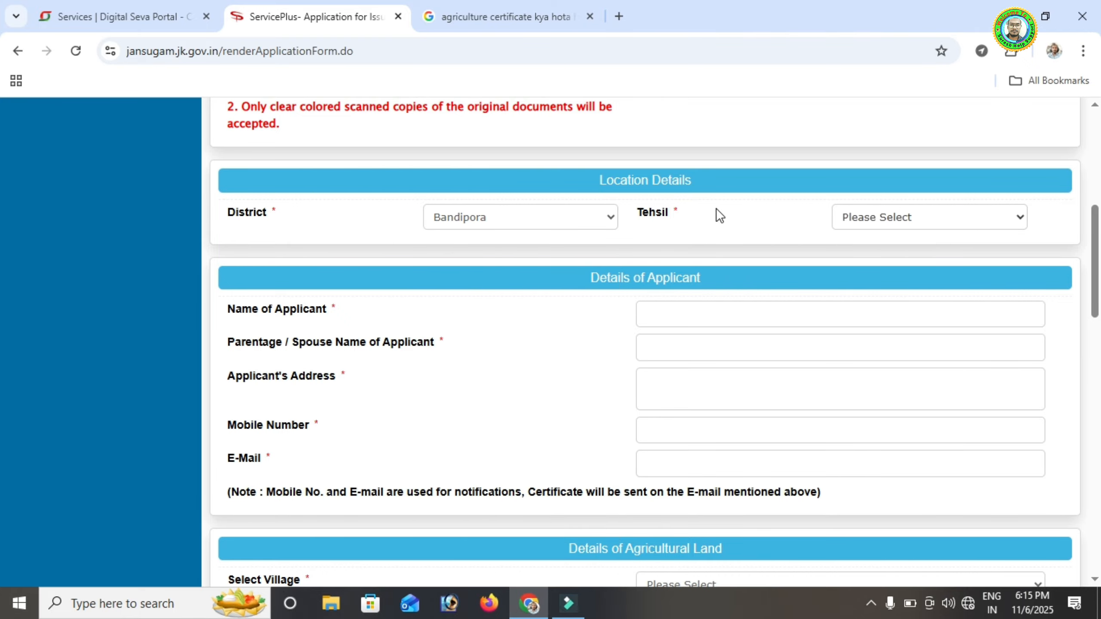
{"action": "left_click", "coordinate": [909, 216]}
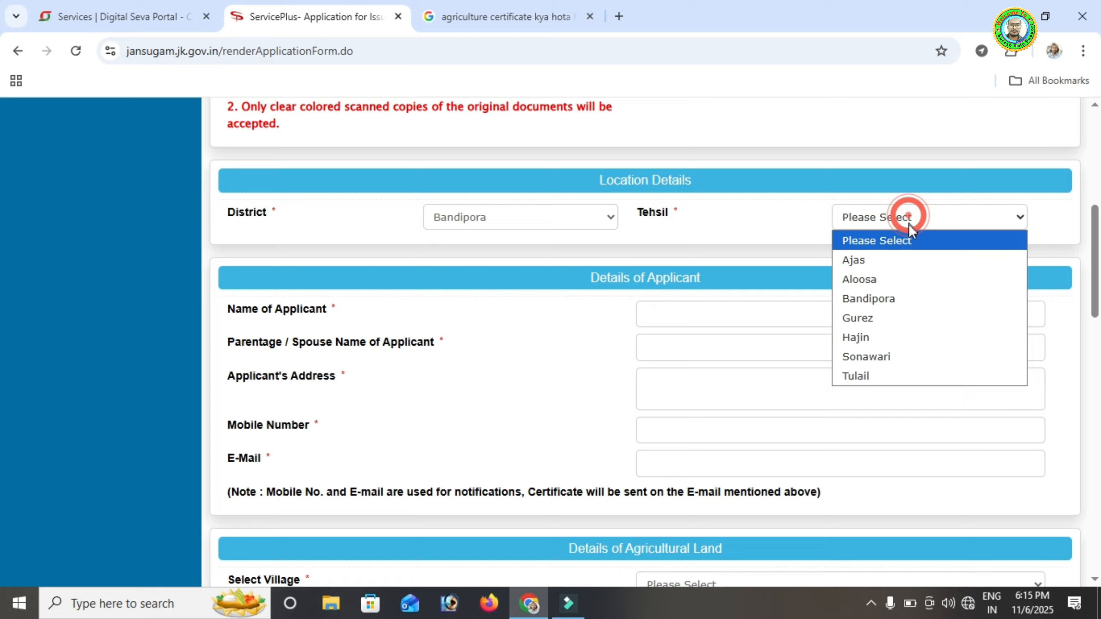
{"action": "left_click", "coordinate": [880, 300]}
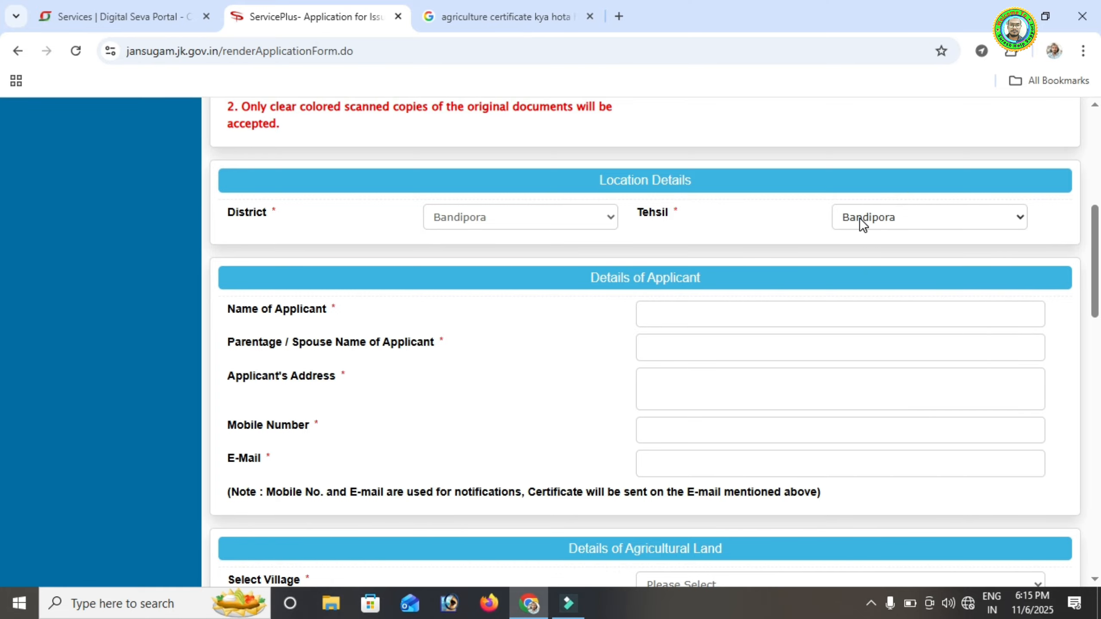
{"action": "scroll", "coordinate": [859, 221], "scroll_direction": "down", "scroll_amount": 2}
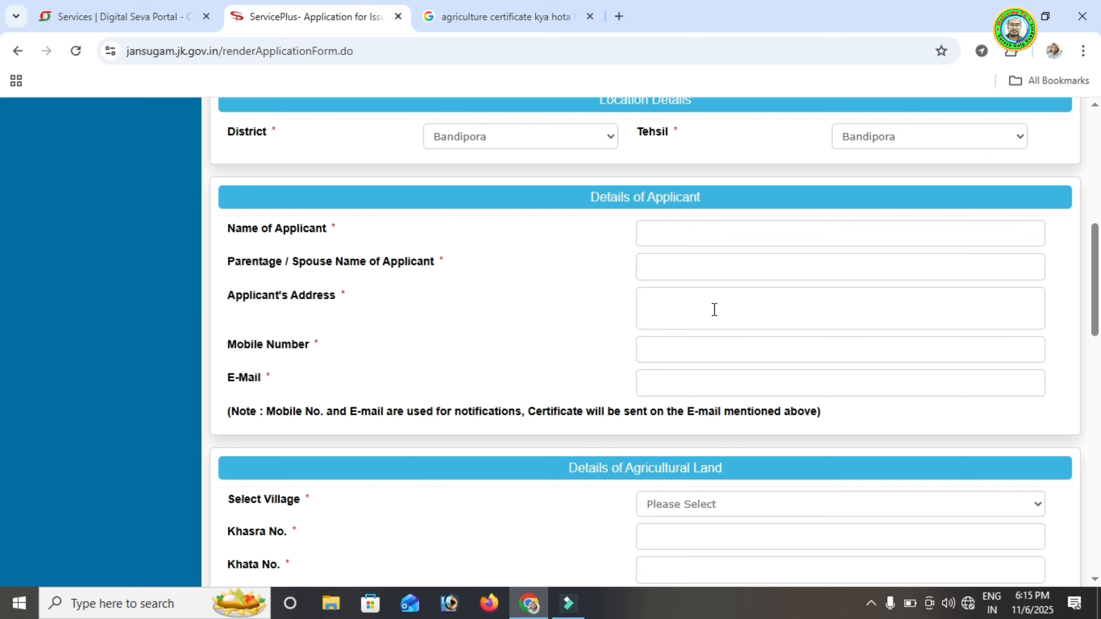
Choose Qazipora Putushai as the land's village in the Select Village dropdown
{"action": "scroll", "coordinate": [682, 308], "scroll_direction": "down", "scroll_amount": 2}
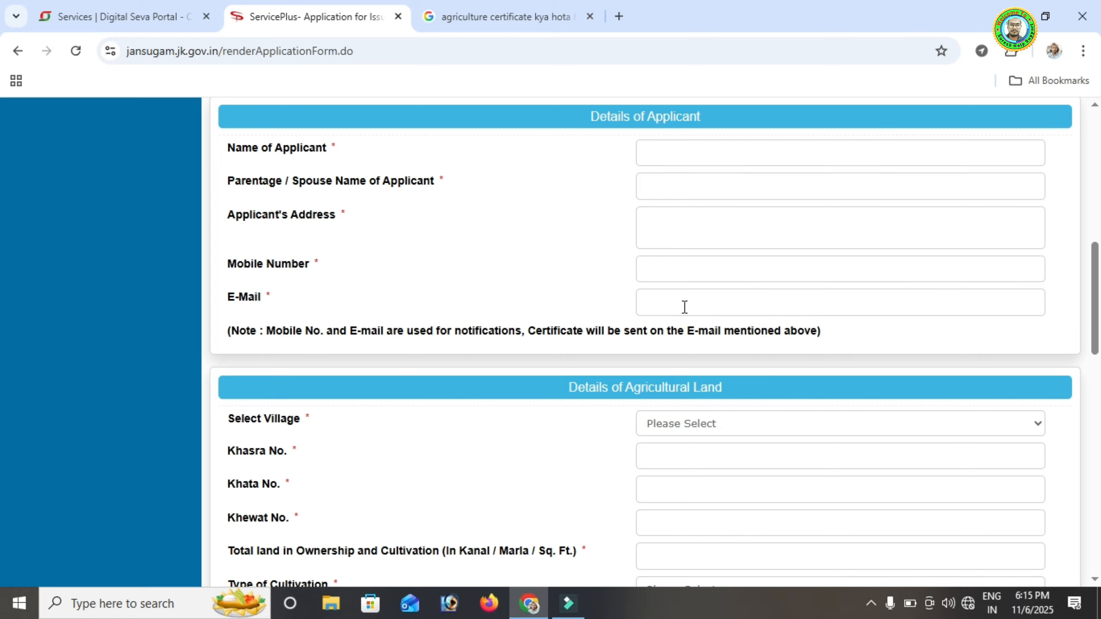
{"action": "scroll", "coordinate": [433, 319], "scroll_direction": "up", "scroll_amount": 3}
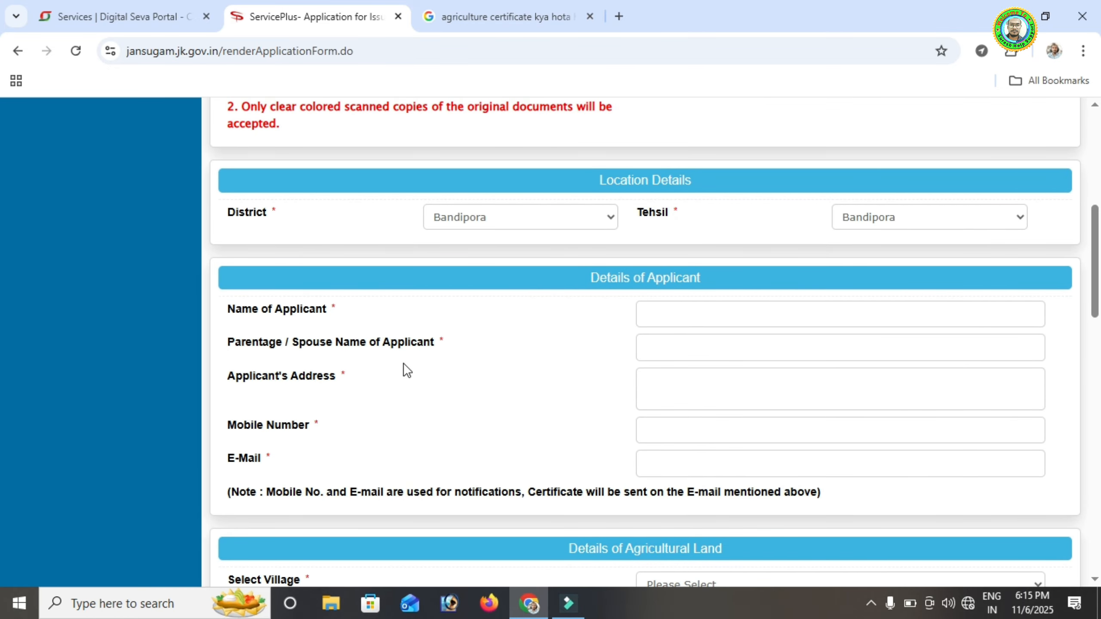
{"action": "scroll", "coordinate": [413, 364], "scroll_direction": "down", "scroll_amount": 1}
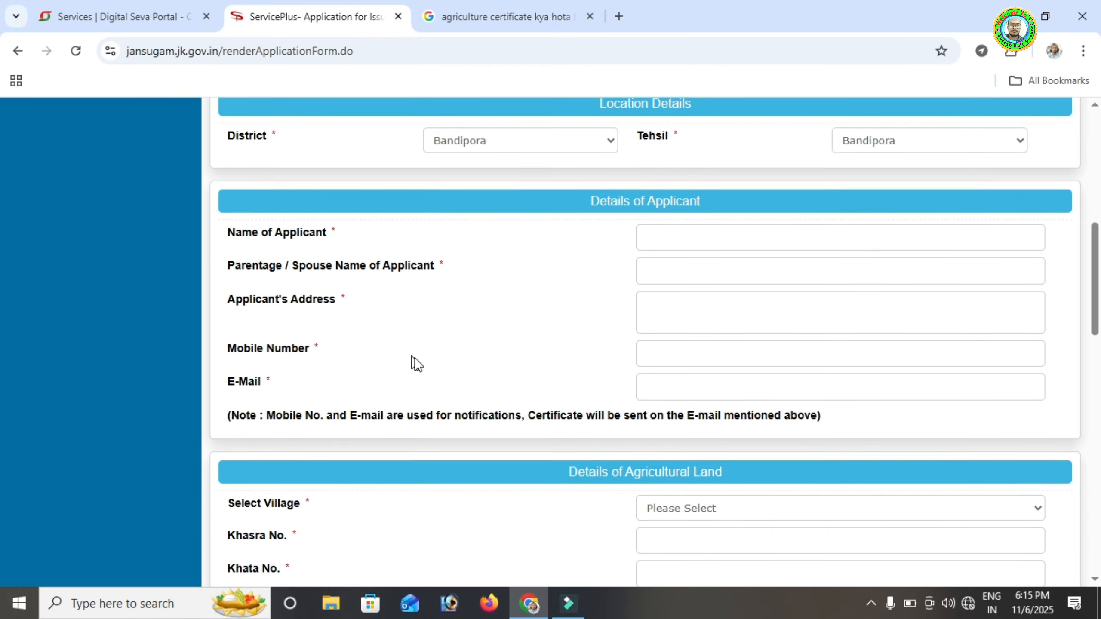
{"action": "scroll", "coordinate": [701, 277], "scroll_direction": "down", "scroll_amount": 1}
{"action": "scroll", "coordinate": [698, 239], "scroll_direction": "down", "scroll_amount": 2}
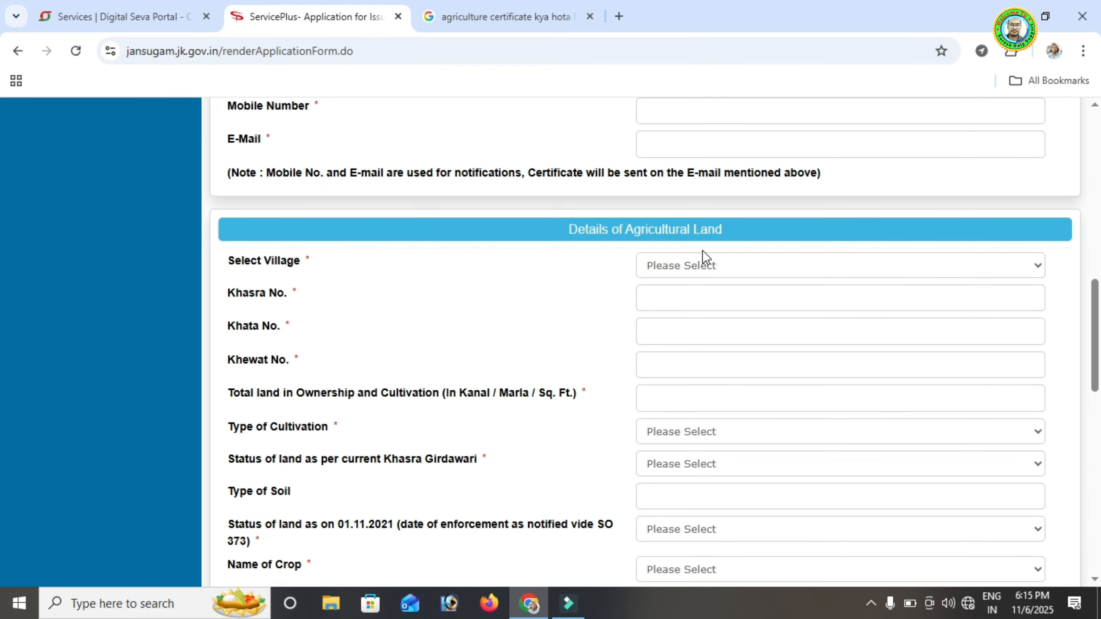
{"action": "scroll", "coordinate": [702, 252], "scroll_direction": "up", "scroll_amount": 1}
{"action": "left_click", "coordinate": [687, 337]}
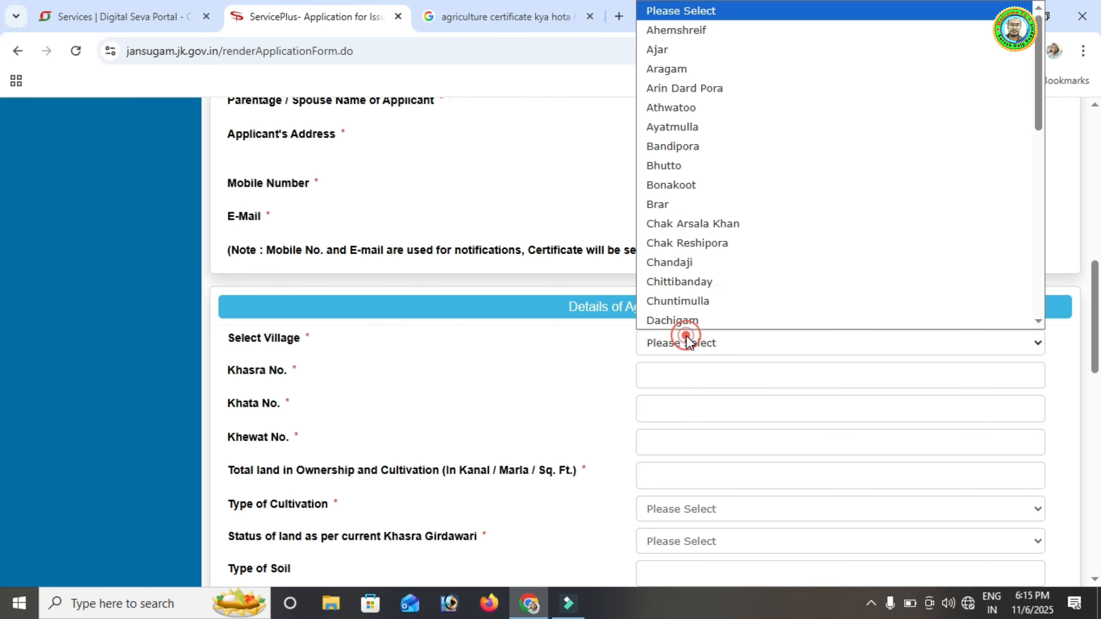
{"action": "scroll", "coordinate": [701, 182], "scroll_direction": "down", "scroll_amount": 9}
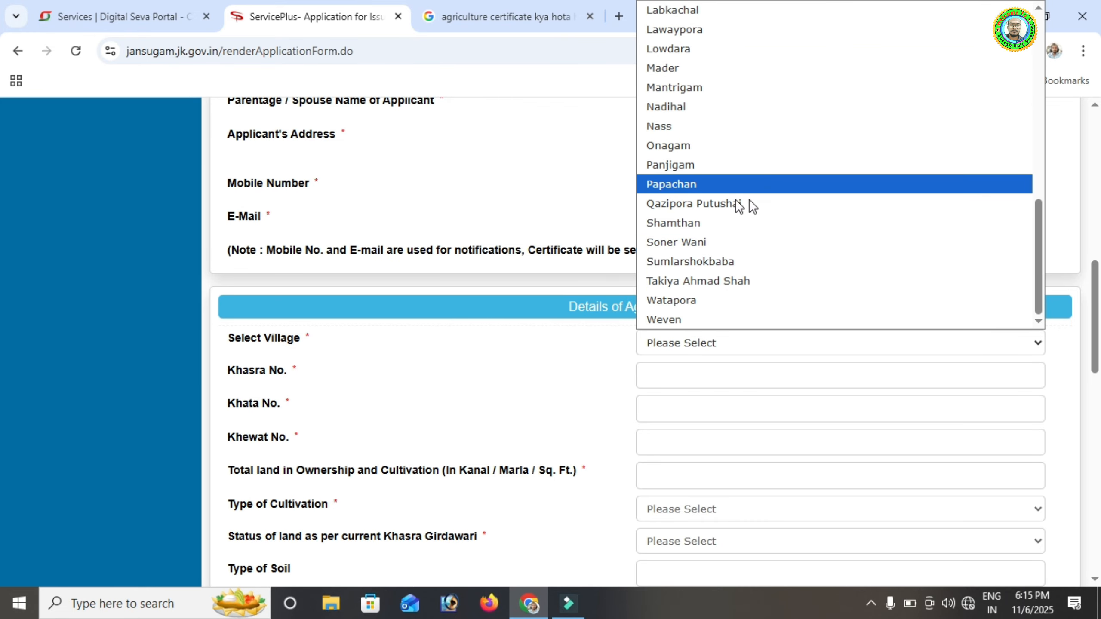
{"action": "left_click", "coordinate": [705, 204]}
Keep Bandipora as the district and move into the Khasra No. field
{"action": "scroll", "coordinate": [496, 361], "scroll_direction": "up", "scroll_amount": 5}
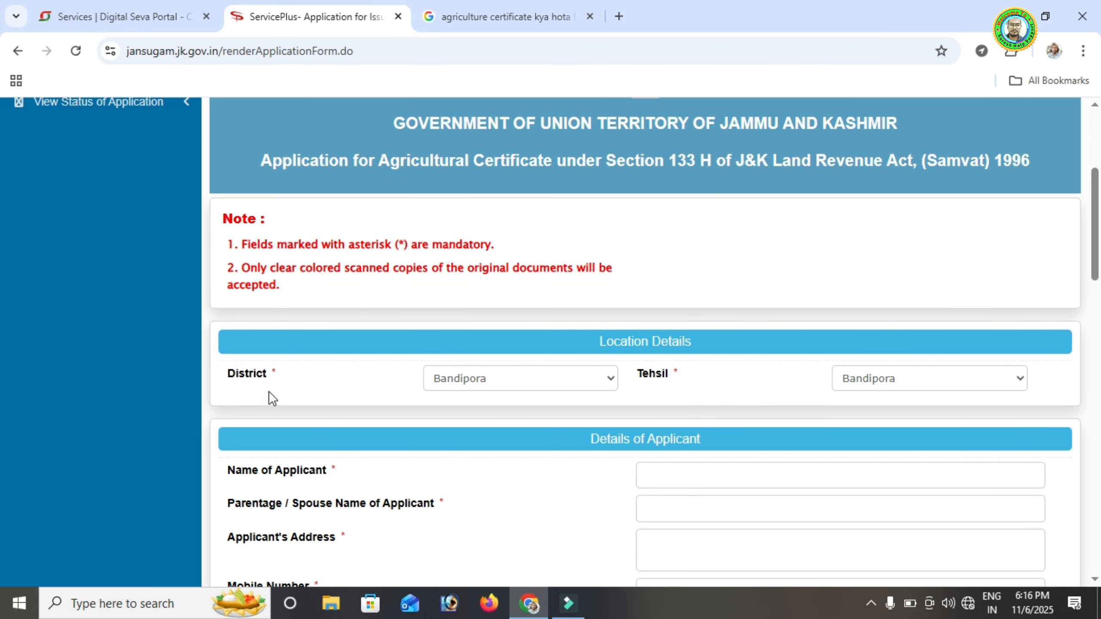
{"action": "left_click", "coordinate": [462, 369]}
{"action": "left_click", "coordinate": [461, 375]}
{"action": "scroll", "coordinate": [773, 186], "scroll_direction": "up", "scroll_amount": 2}
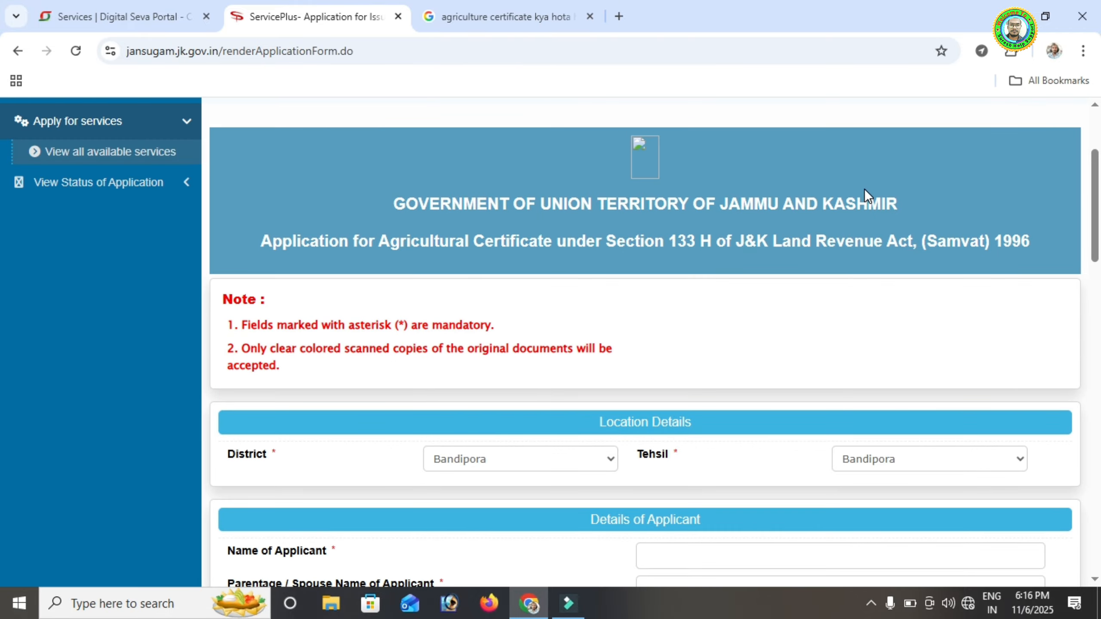
{"action": "scroll", "coordinate": [864, 189], "scroll_direction": "down", "scroll_amount": 10}
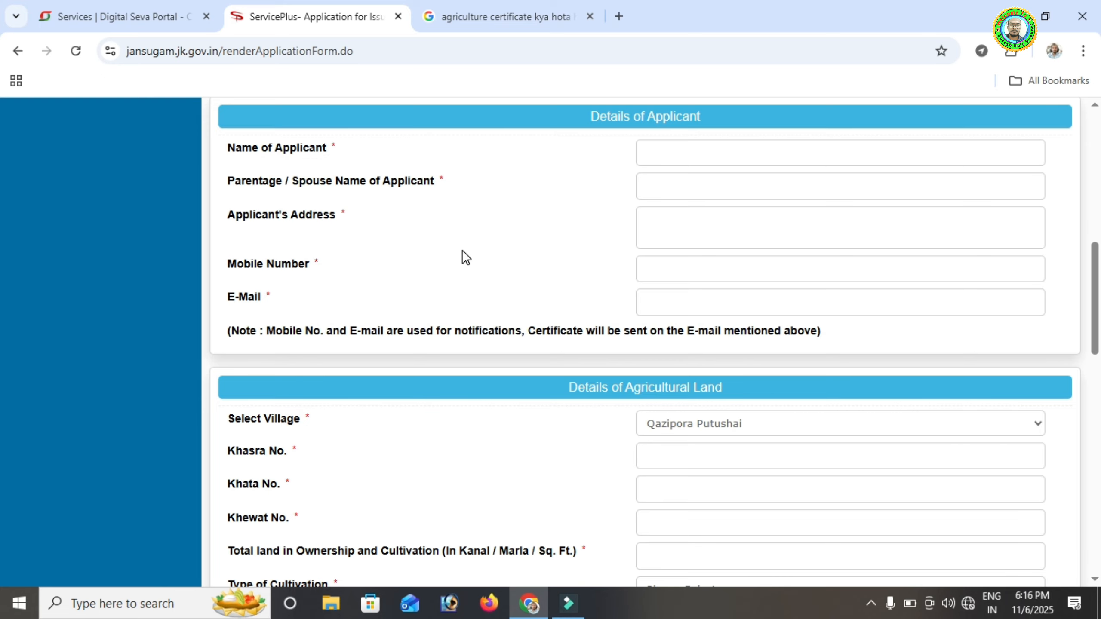
{"action": "scroll", "coordinate": [462, 251], "scroll_direction": "down", "scroll_amount": 2}
{"action": "scroll", "coordinate": [462, 251], "scroll_direction": "down", "scroll_amount": 2}
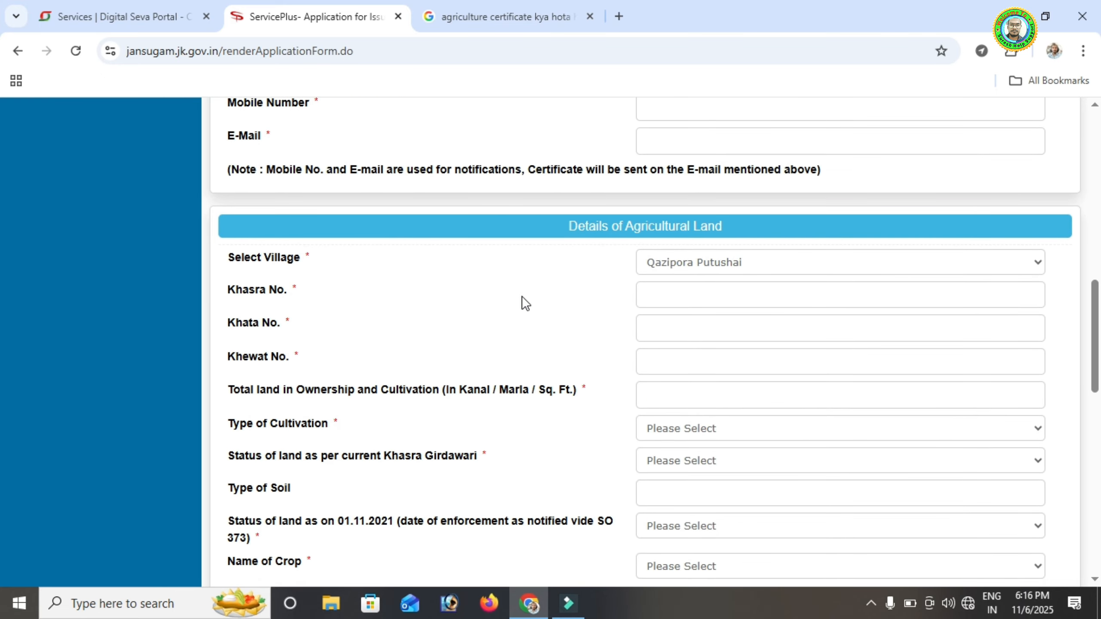
{"action": "scroll", "coordinate": [521, 300], "scroll_direction": "down", "scroll_amount": 2}
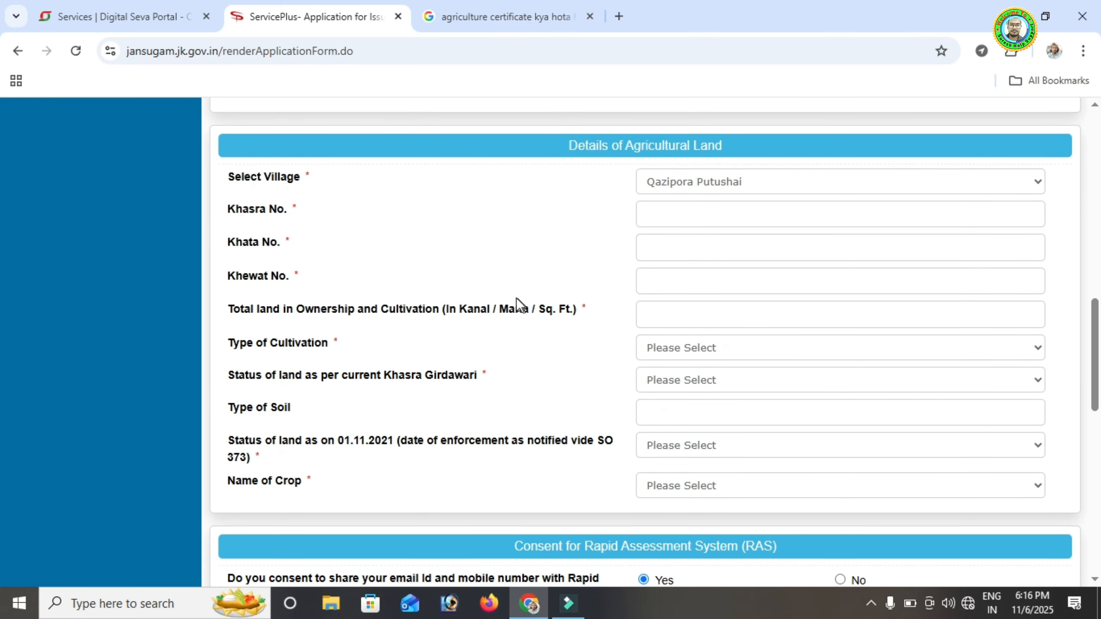
{"action": "left_click", "coordinate": [679, 214]}
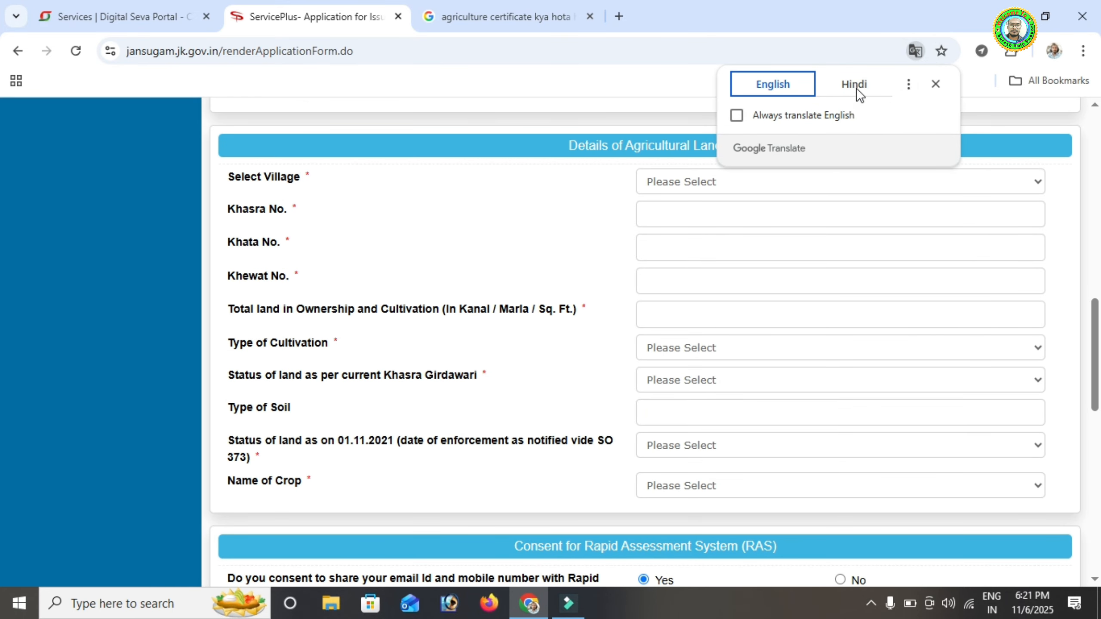
Translate the form into Hindi and set Type of Cultivation to खुद
{"action": "left_click", "coordinate": [857, 86]}
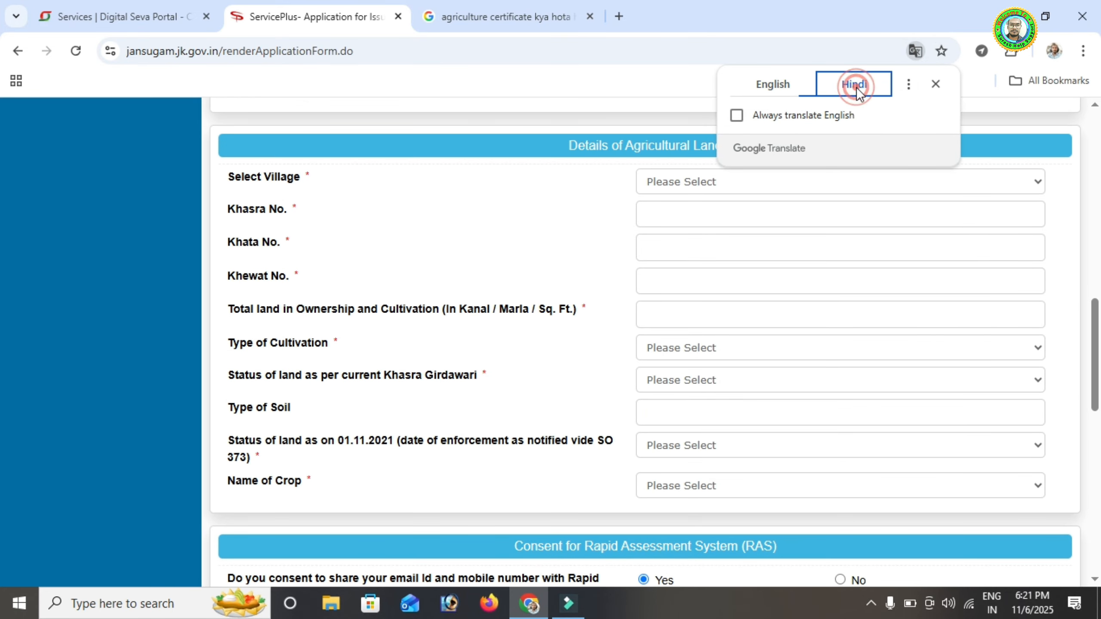
{"action": "left_click", "coordinate": [348, 336]}
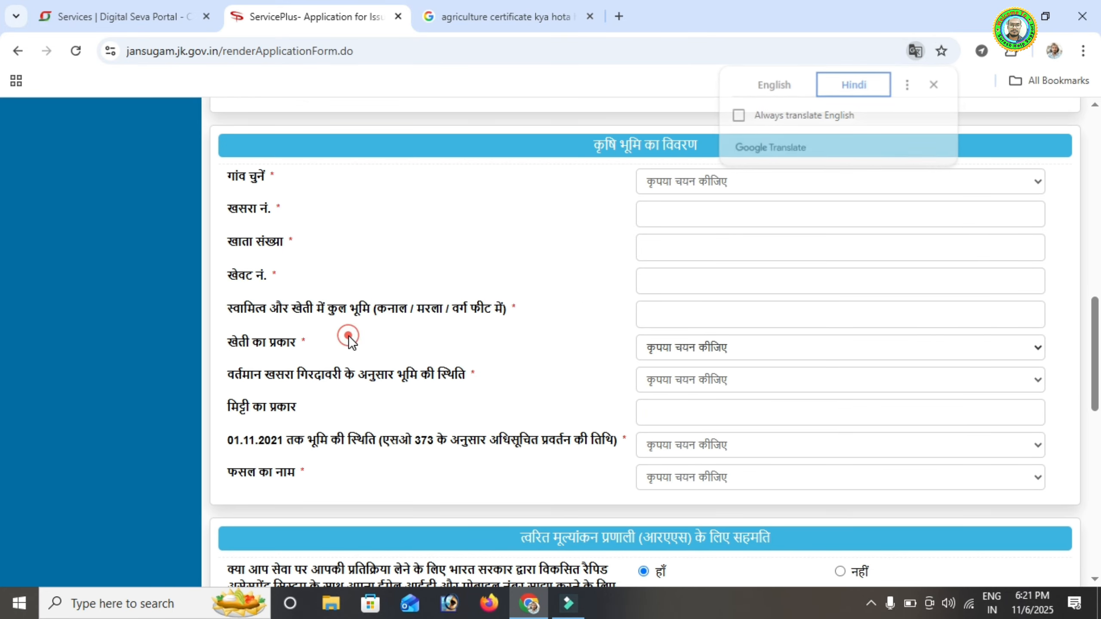
{"action": "scroll", "coordinate": [349, 335], "scroll_direction": "down", "scroll_amount": 2}
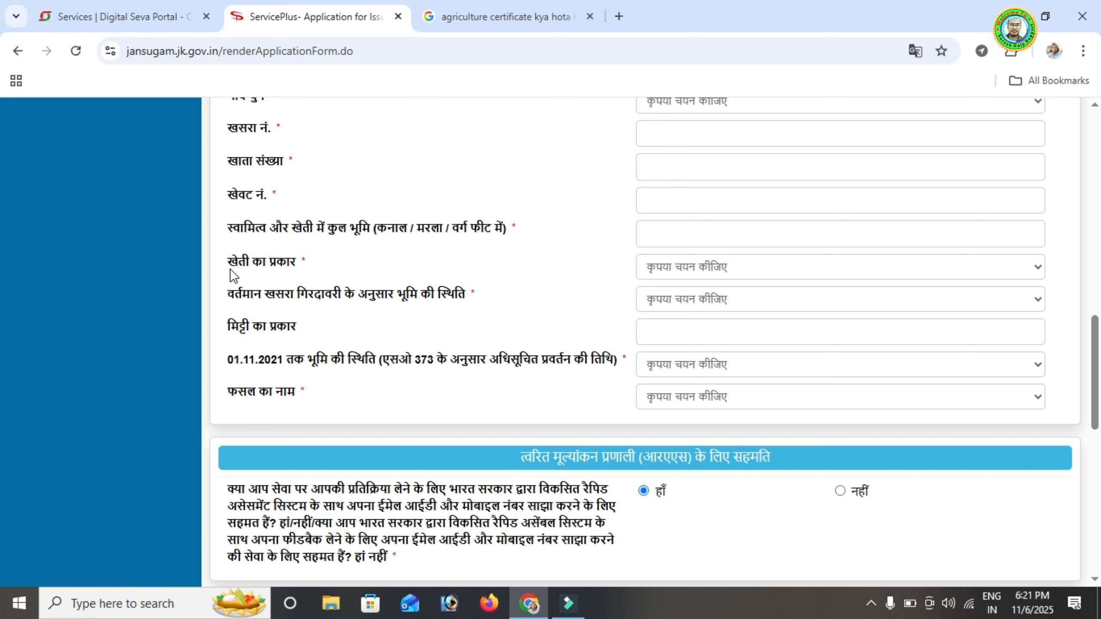
{"action": "left_click", "coordinate": [690, 276]}
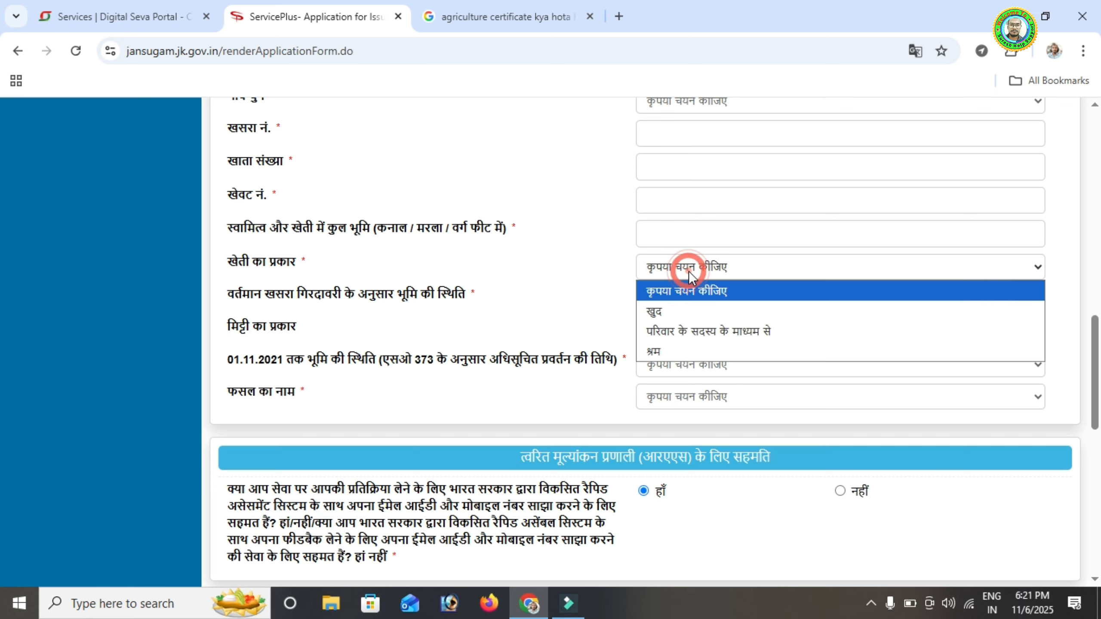
{"action": "left_click", "coordinate": [656, 349]}
{"action": "left_click", "coordinate": [654, 267]}
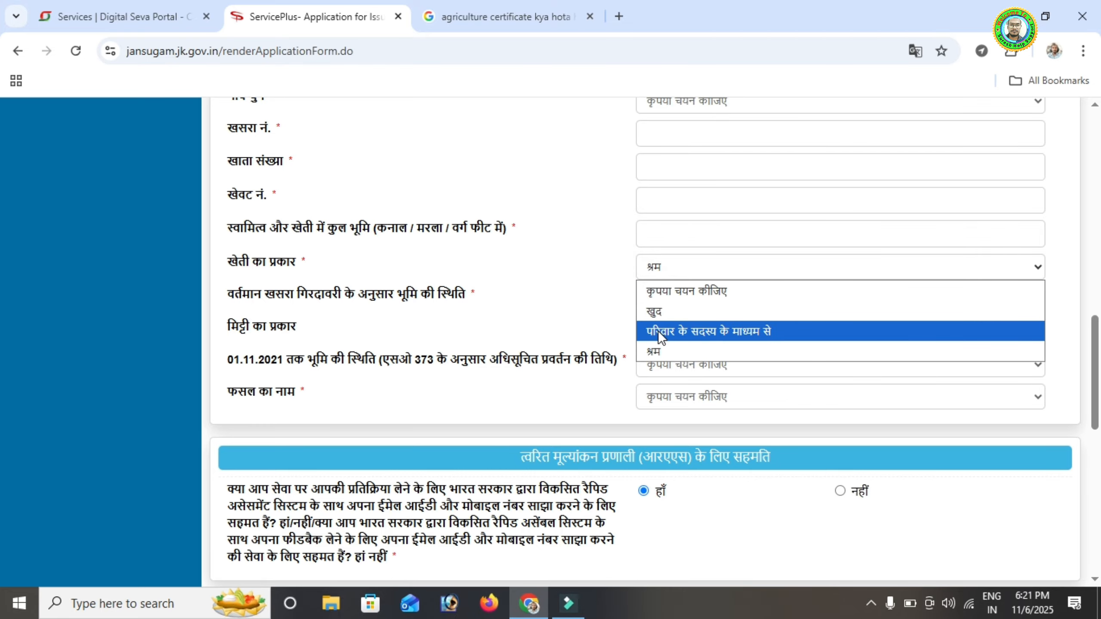
{"action": "left_click", "coordinate": [659, 311]}
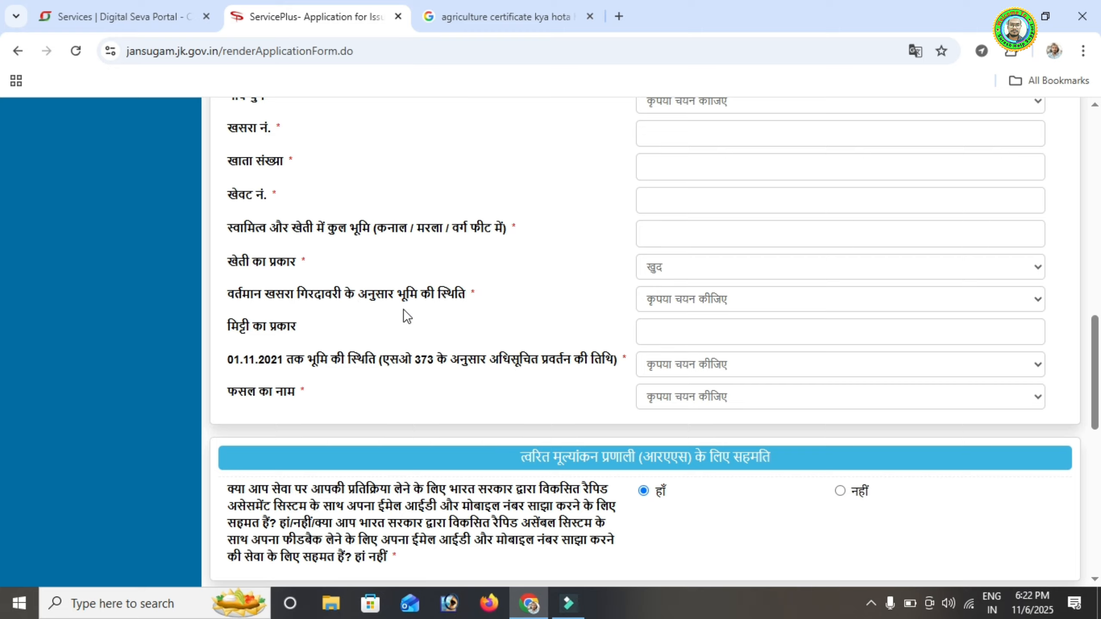
Set both the current and 01.11.2021 land status to कृषि योग्य
{"action": "left_click", "coordinate": [687, 299]}
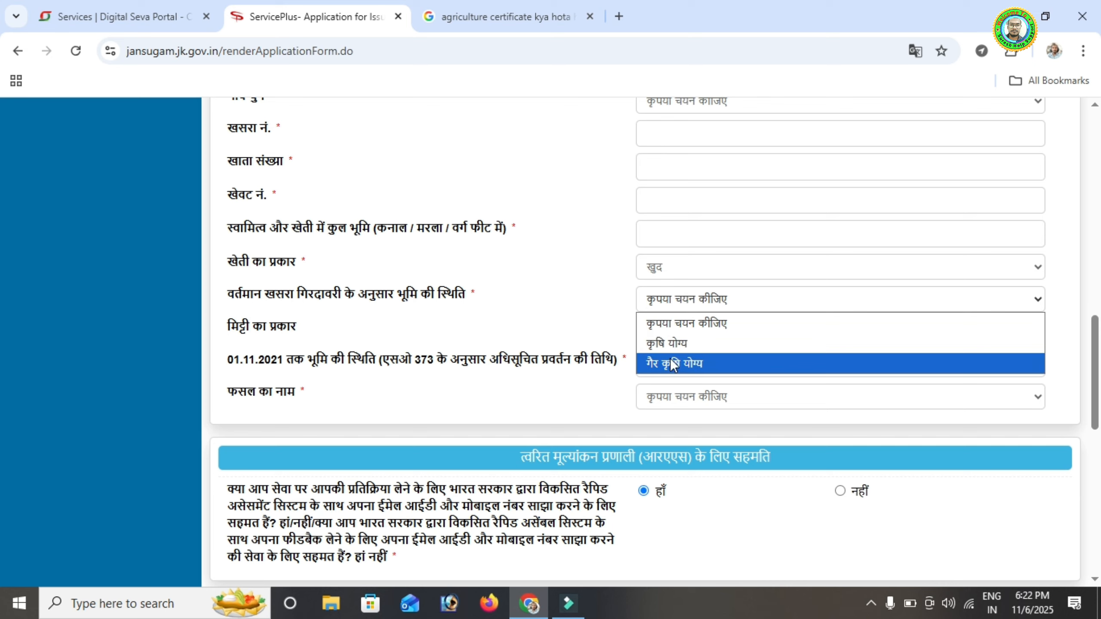
{"action": "left_click", "coordinate": [673, 342]}
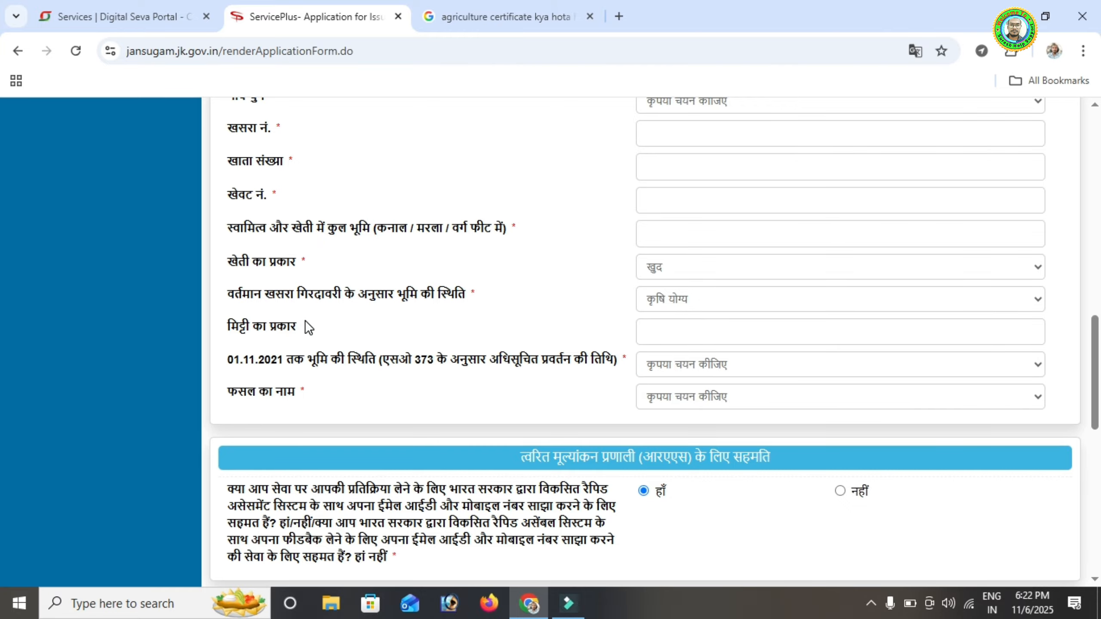
{"action": "scroll", "coordinate": [307, 327], "scroll_direction": "down", "scroll_amount": 1}
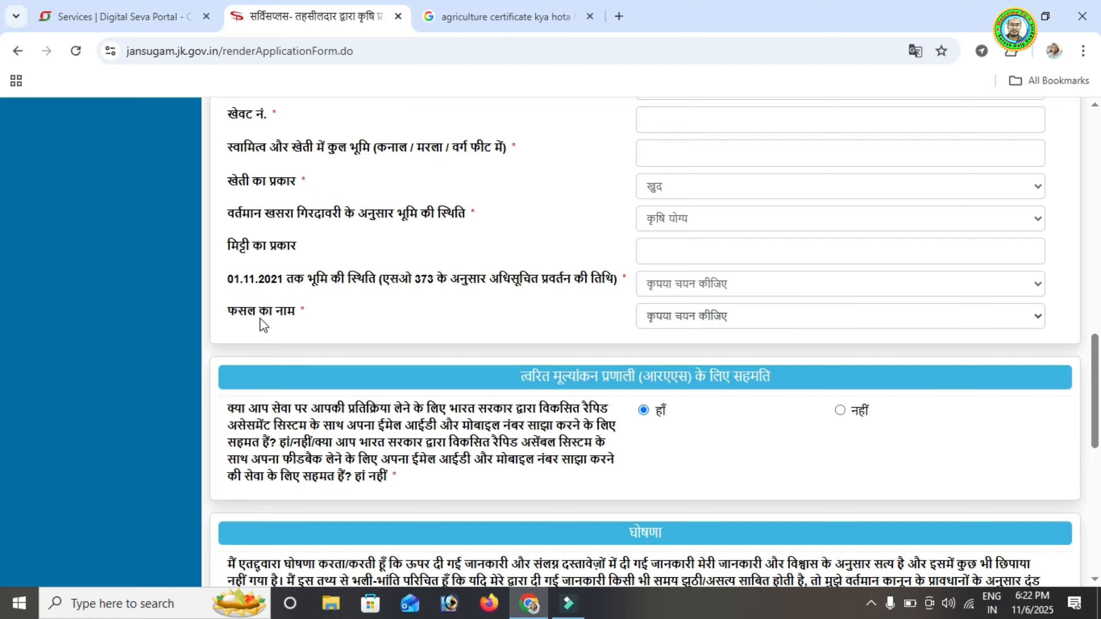
{"action": "left_click", "coordinate": [698, 285]}
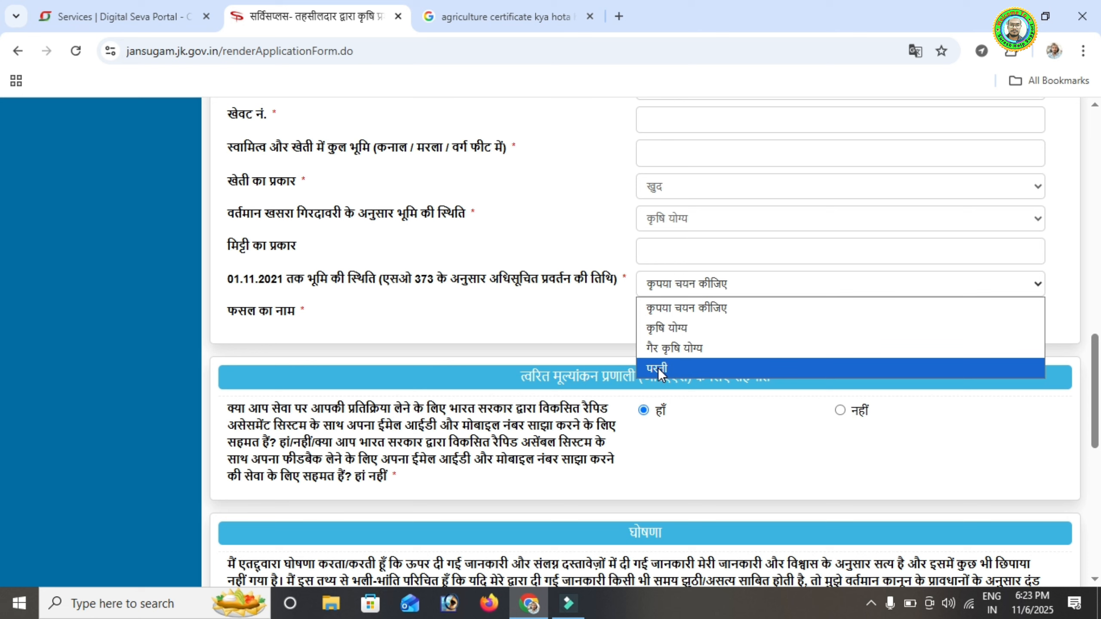
{"action": "left_click", "coordinate": [664, 326]}
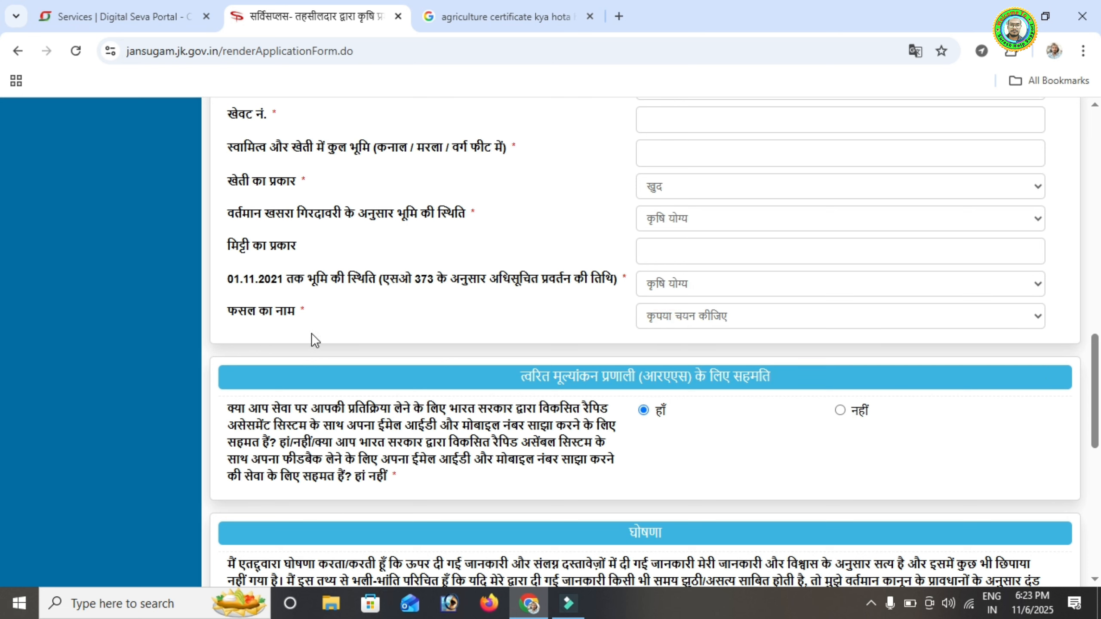
Look over the crop name list without choosing, then scroll down to the declaration section
{"action": "left_click", "coordinate": [674, 315]}
{"action": "scroll", "coordinate": [719, 152], "scroll_direction": "down", "scroll_amount": 1}
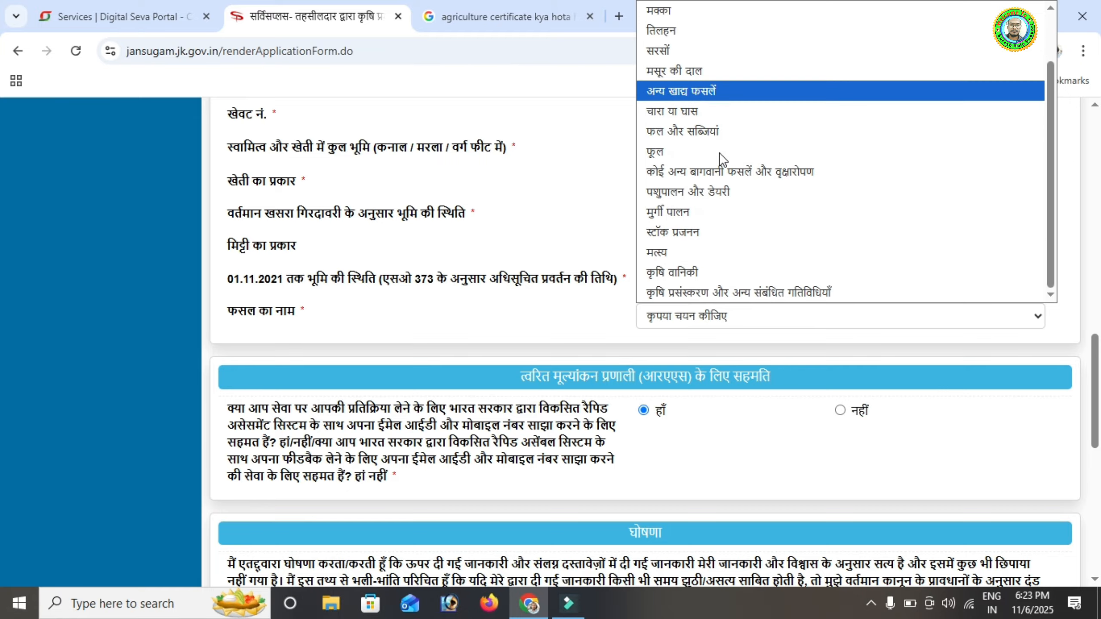
{"action": "scroll", "coordinate": [700, 162], "scroll_direction": "up", "scroll_amount": 1}
{"action": "left_click", "coordinate": [513, 315]}
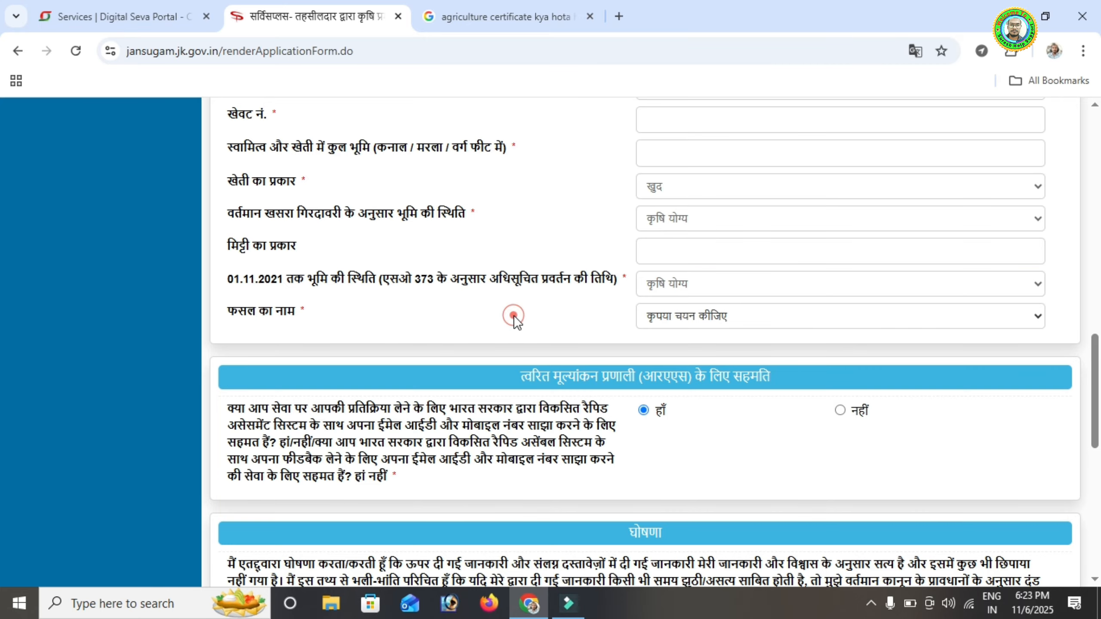
{"action": "scroll", "coordinate": [513, 319], "scroll_direction": "down", "scroll_amount": 4}
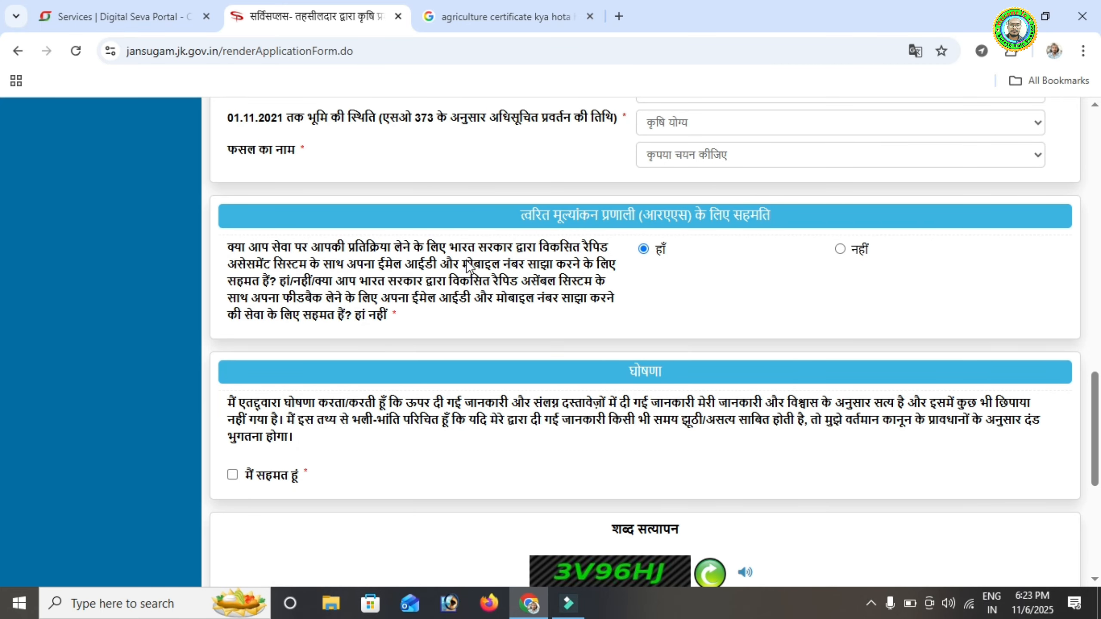
{"action": "scroll", "coordinate": [624, 204], "scroll_direction": "up", "scroll_amount": 14}
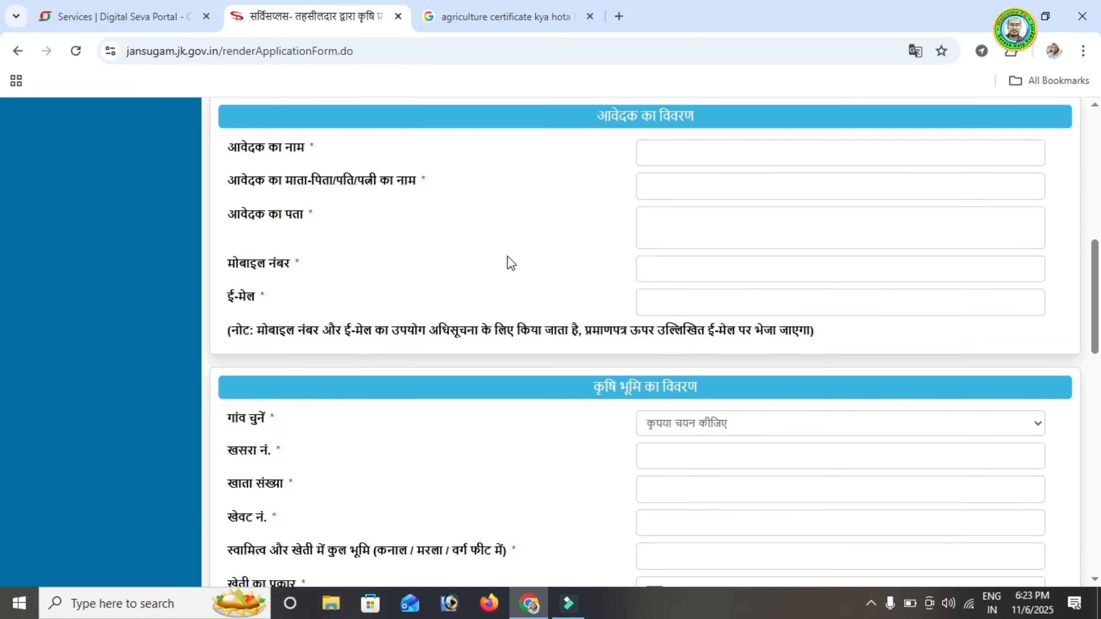
{"action": "scroll", "coordinate": [607, 284], "scroll_direction": "down", "scroll_amount": 15}
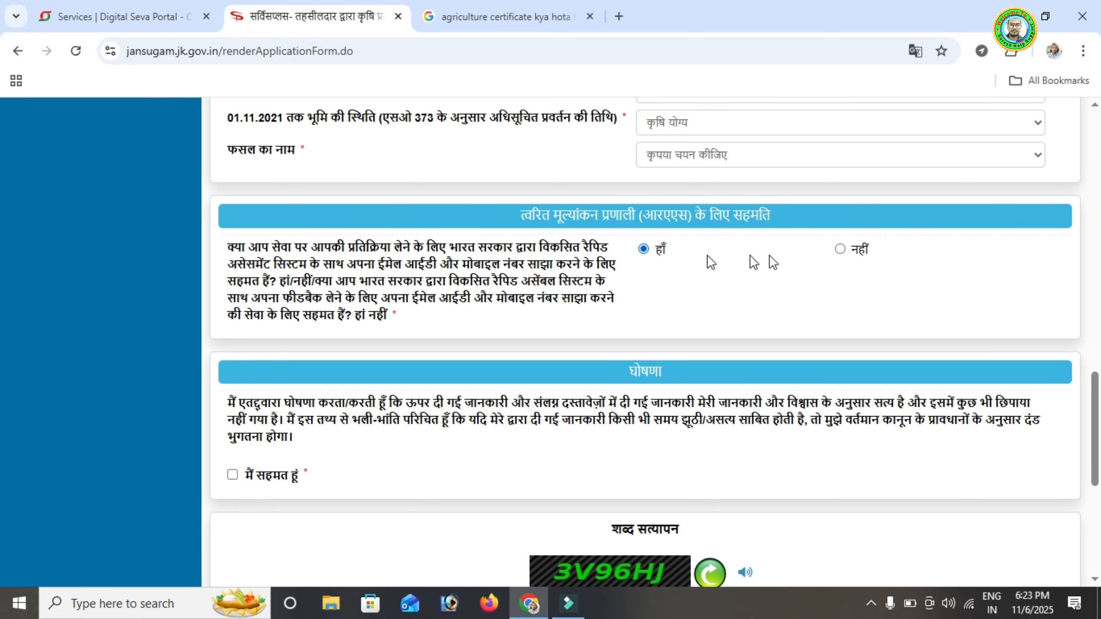
{"action": "scroll", "coordinate": [716, 278], "scroll_direction": "down", "scroll_amount": 3}
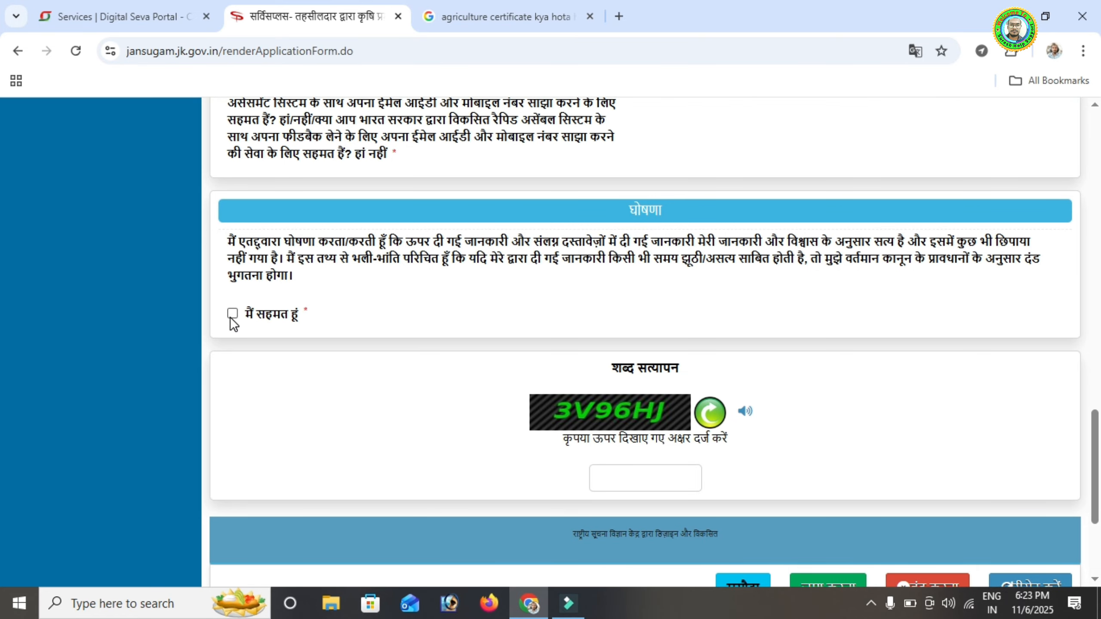
Submit the form with the green जमा करना button and accept the enclosure-documents alert
{"action": "scroll", "coordinate": [571, 386], "scroll_direction": "down", "scroll_amount": 3}
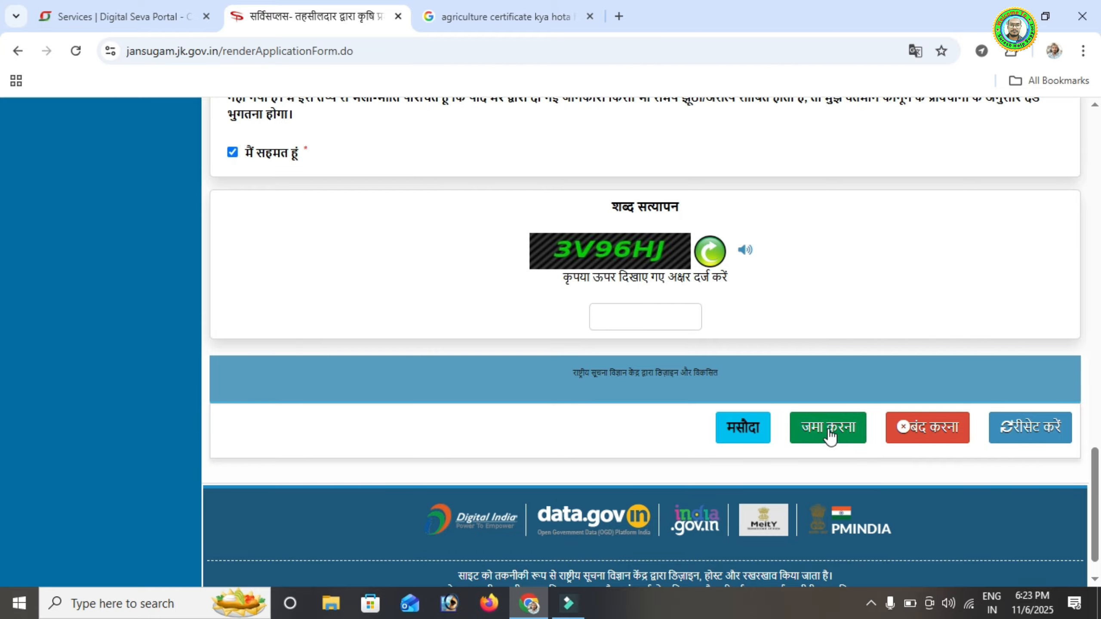
{"action": "scroll", "coordinate": [569, 301], "scroll_direction": "up", "scroll_amount": 14}
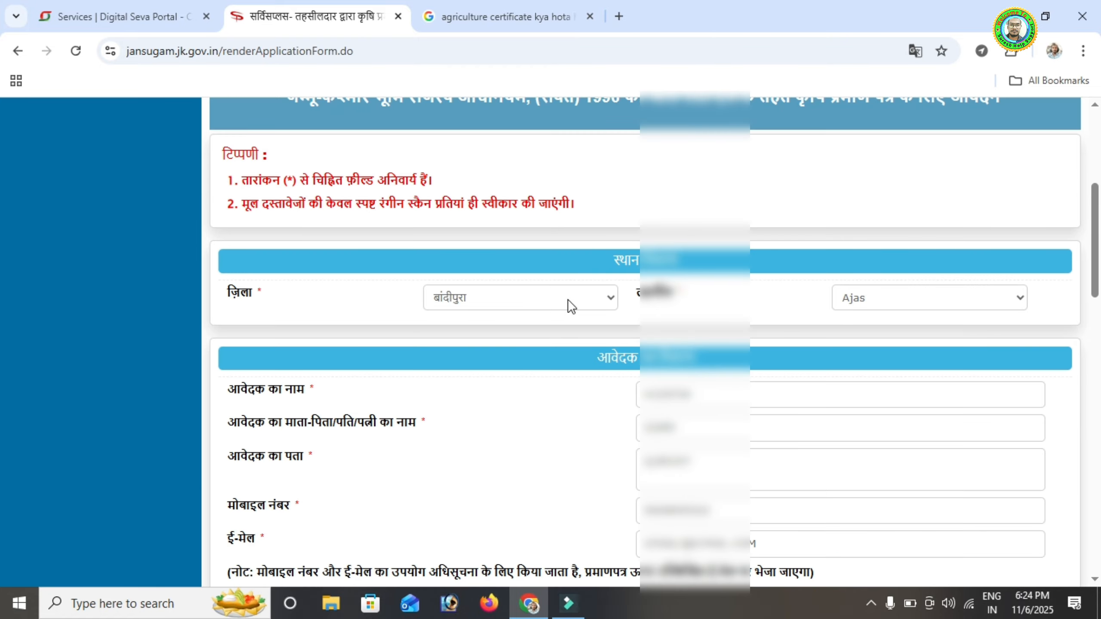
{"action": "scroll", "coordinate": [463, 284], "scroll_direction": "down", "scroll_amount": 8}
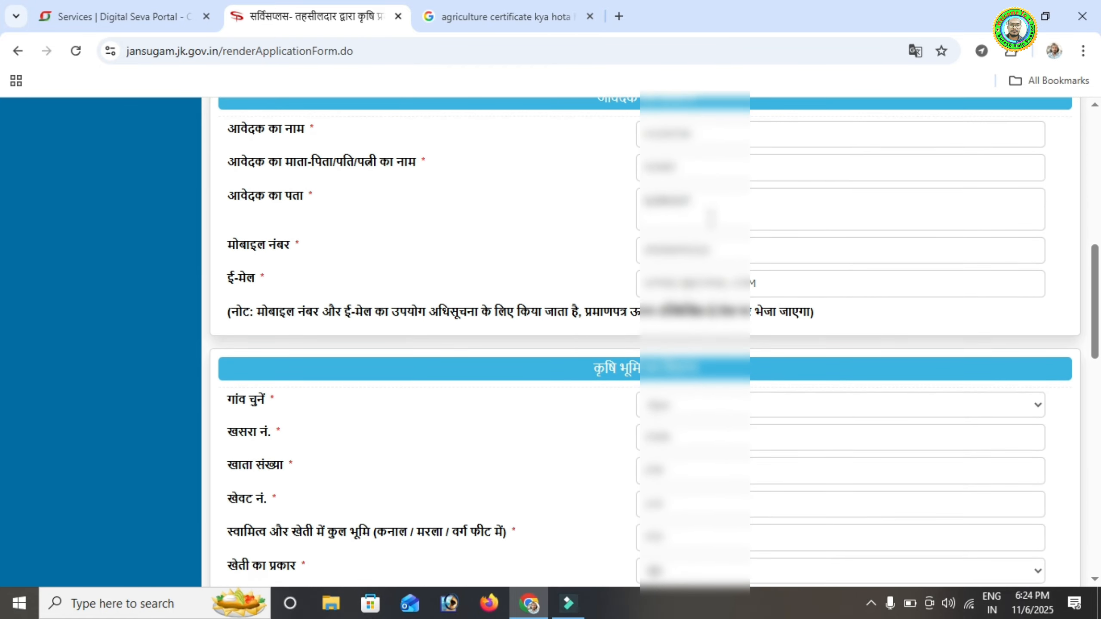
{"action": "scroll", "coordinate": [707, 240], "scroll_direction": "down", "scroll_amount": 10}
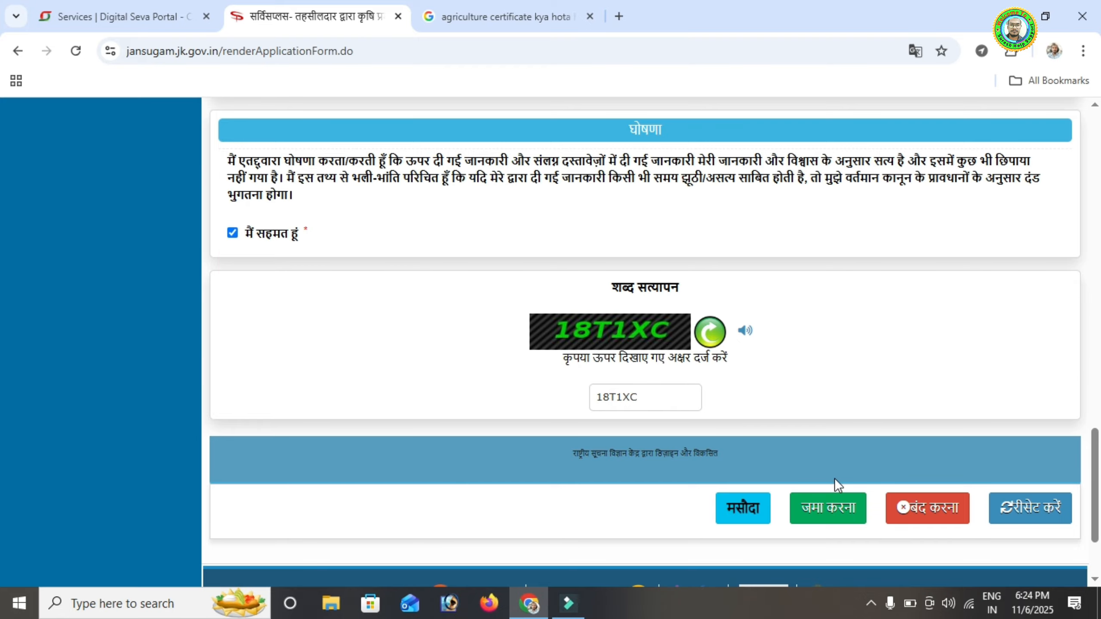
{"action": "left_click", "coordinate": [819, 512]}
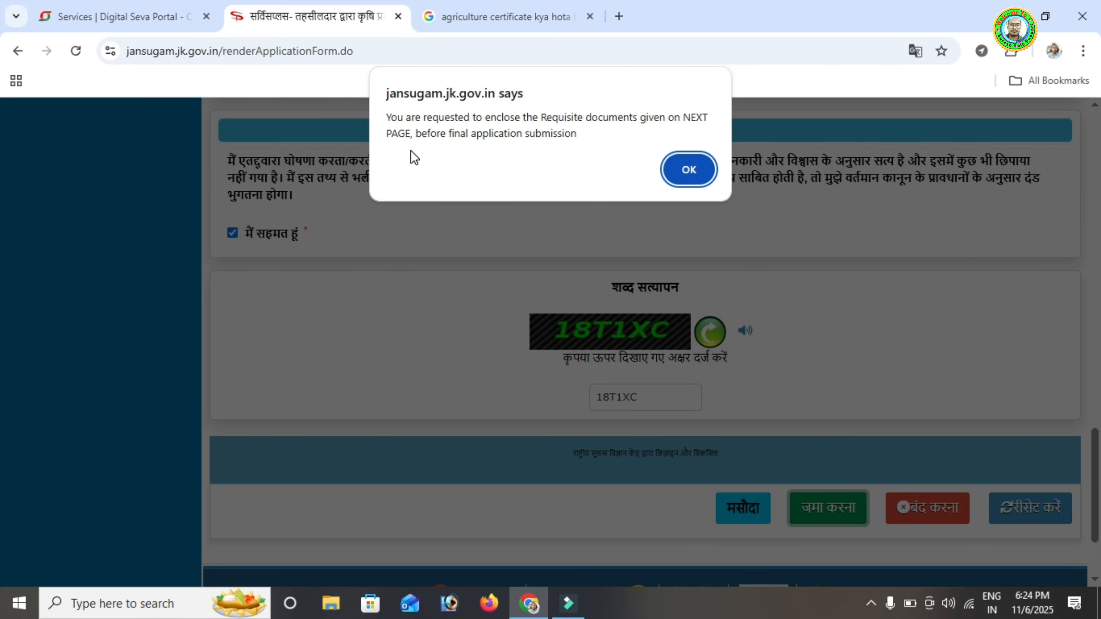
{"action": "left_click", "coordinate": [689, 169]}
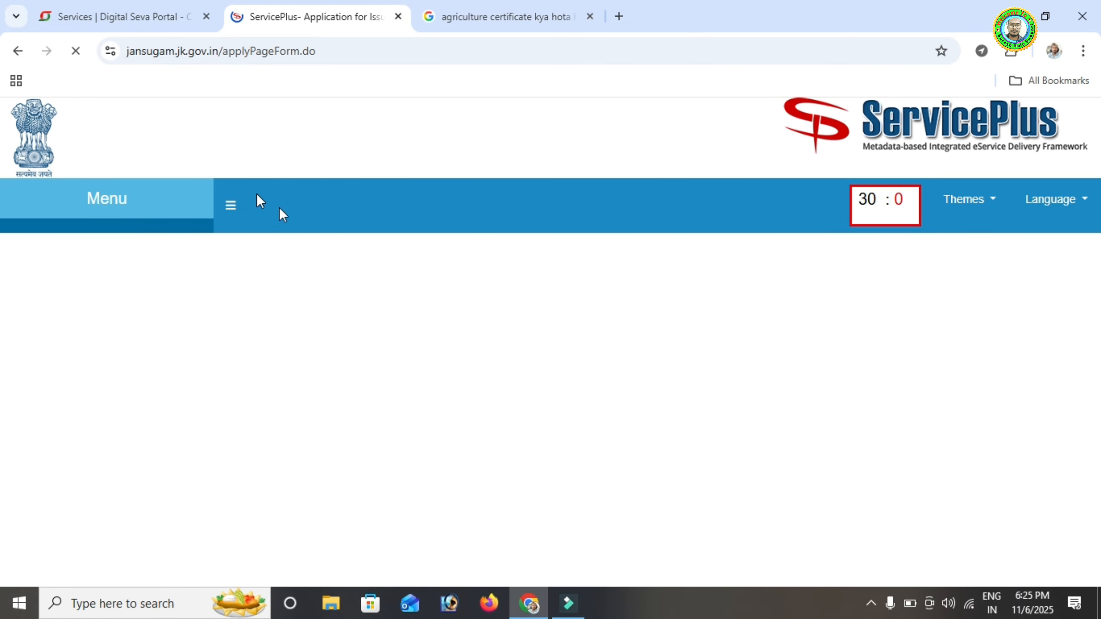
Scroll through the draft summary, addressed to Tehsildar Ajas, down to the Attach Annexure button
{"action": "scroll", "coordinate": [536, 301], "scroll_direction": "down", "scroll_amount": 1}
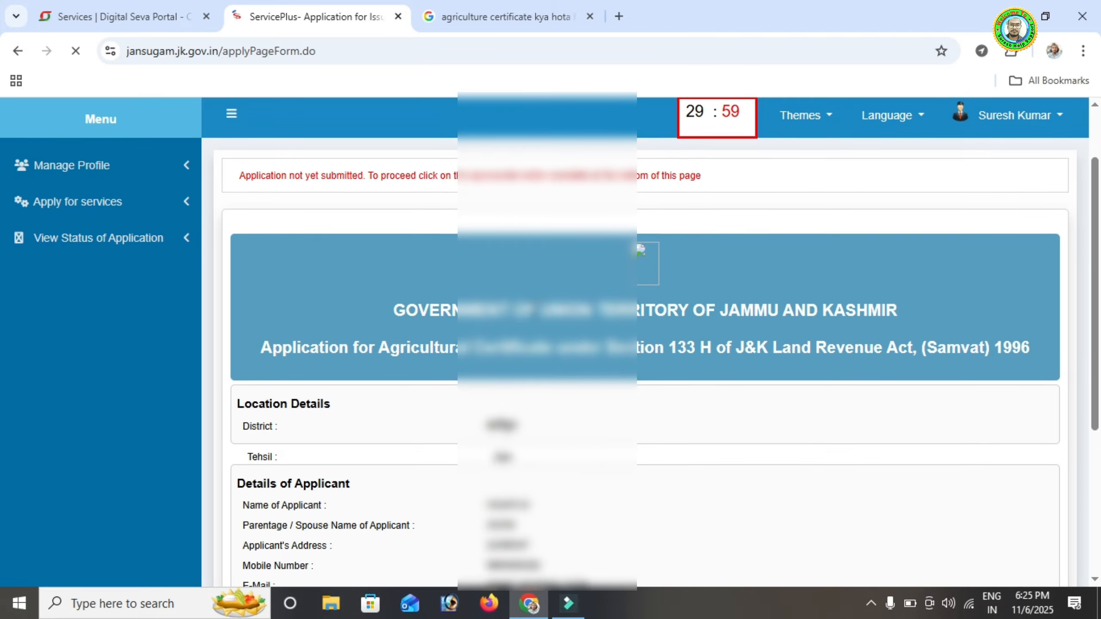
{"action": "scroll", "coordinate": [541, 302], "scroll_direction": "down", "scroll_amount": 3}
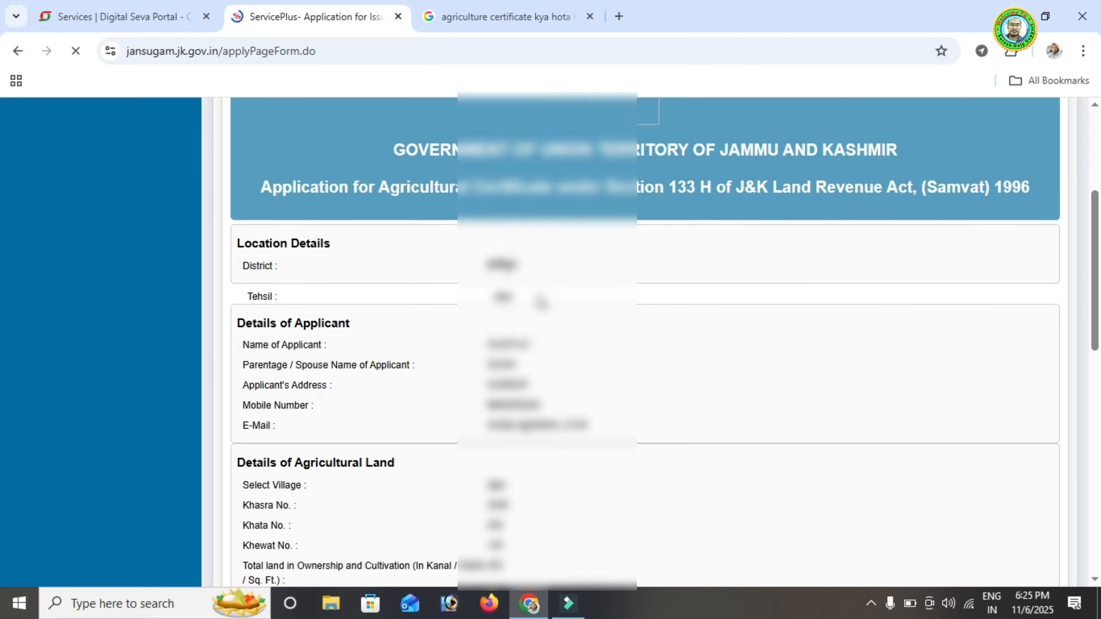
{"action": "scroll", "coordinate": [541, 302], "scroll_direction": "down", "scroll_amount": 15}
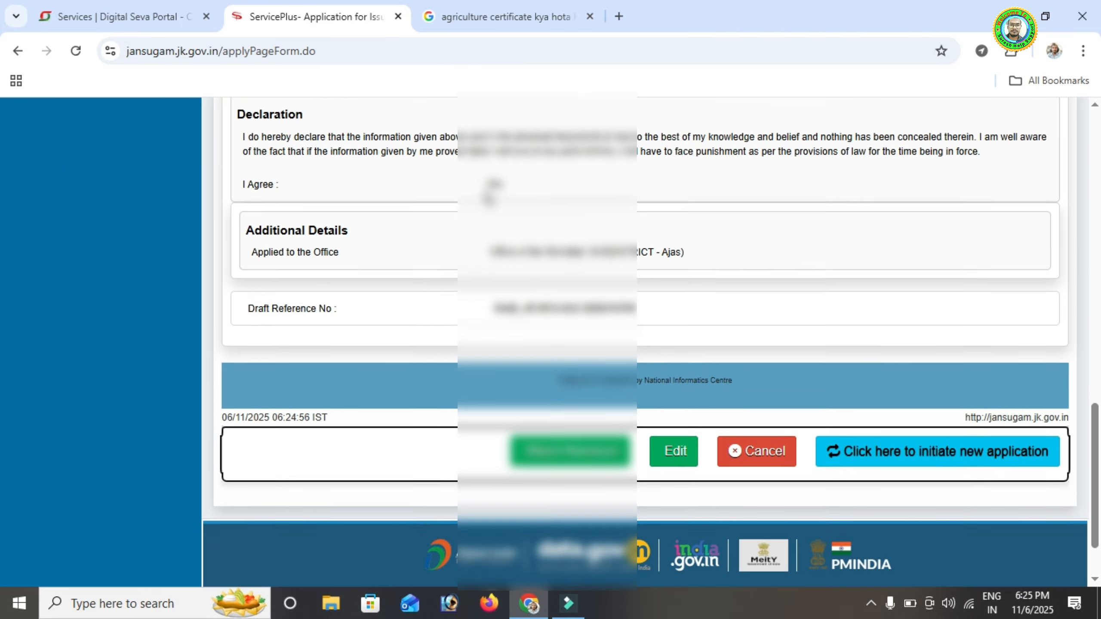
{"action": "scroll", "coordinate": [491, 191], "scroll_direction": "up", "scroll_amount": 8}
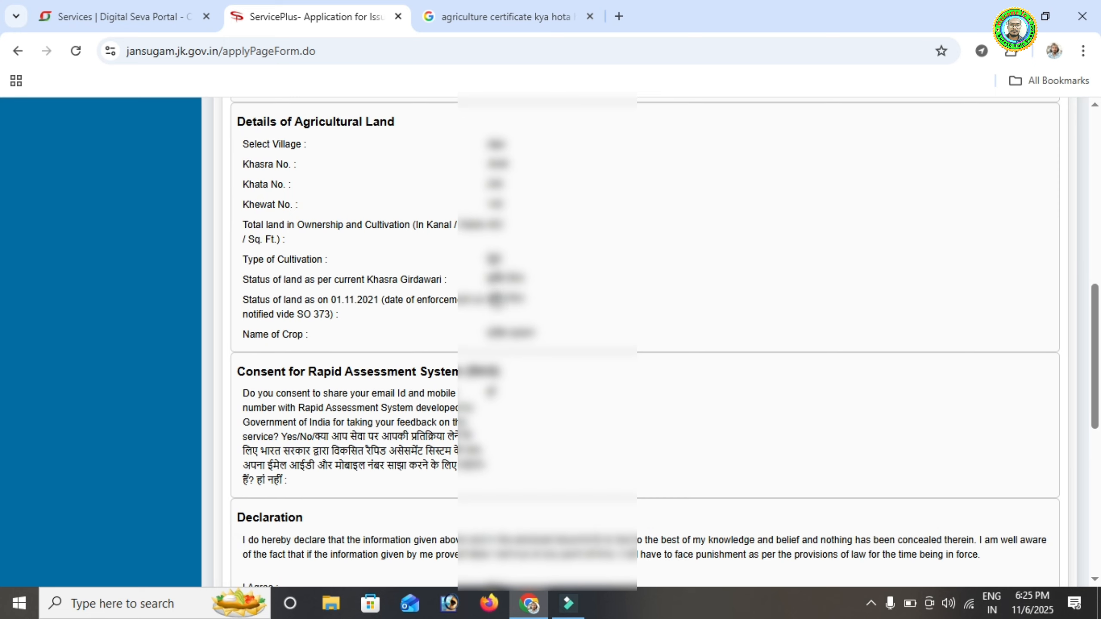
{"action": "scroll", "coordinate": [494, 304], "scroll_direction": "down", "scroll_amount": 8}
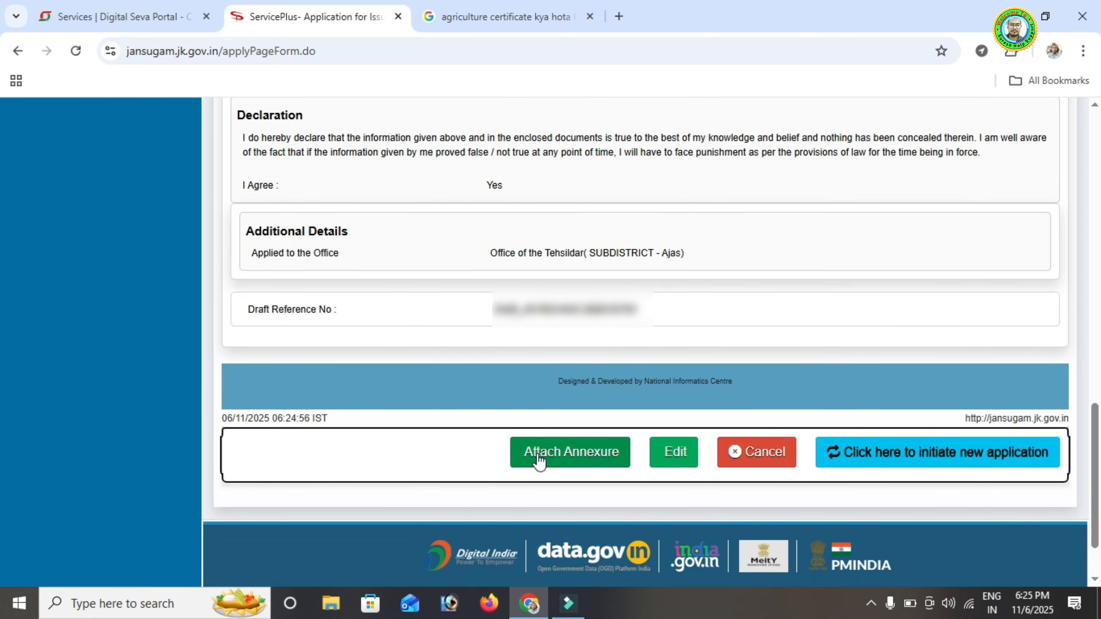
On Attach Annexure, choose Aadhar Card ( Both Sides) for identity and Voter Card (Both Sides) for address proof
{"action": "left_click", "coordinate": [561, 453]}
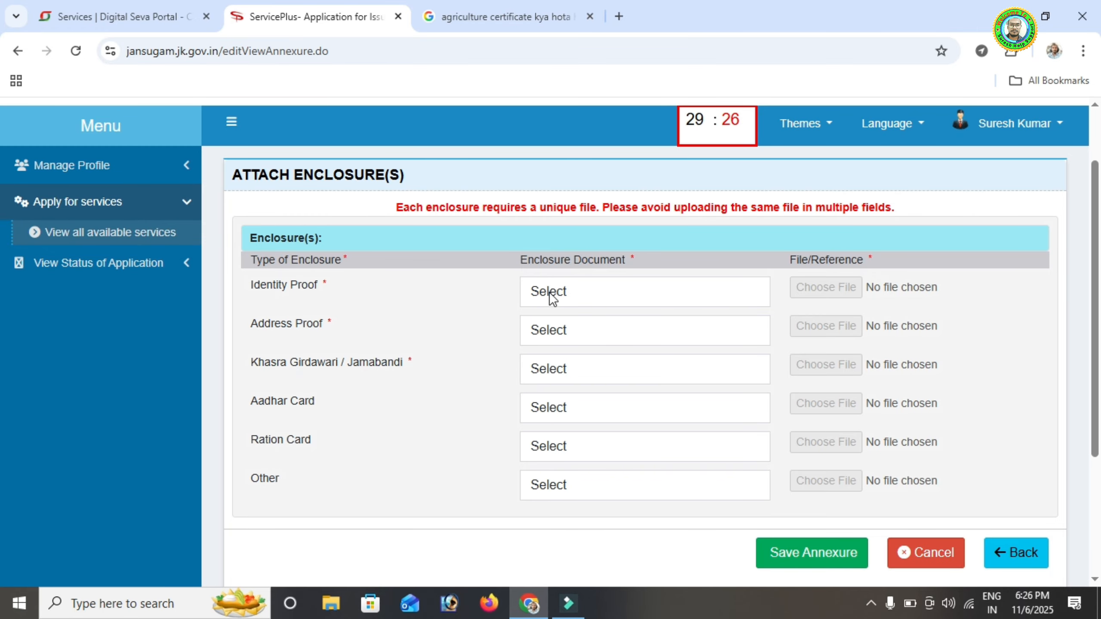
{"action": "left_click", "coordinate": [577, 293]}
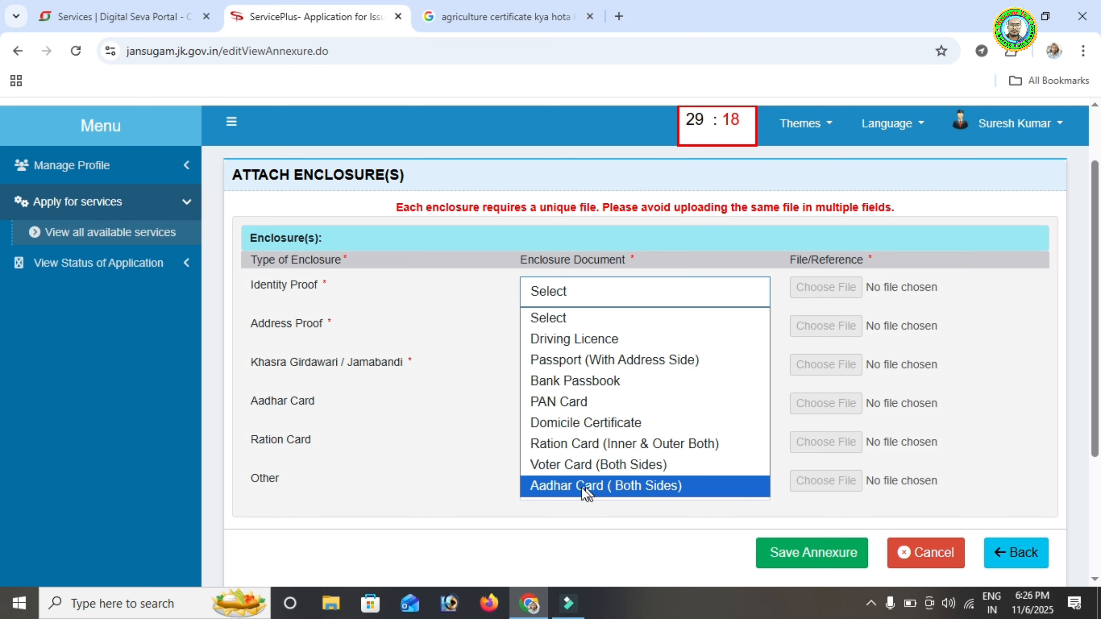
{"action": "left_click", "coordinate": [656, 489]}
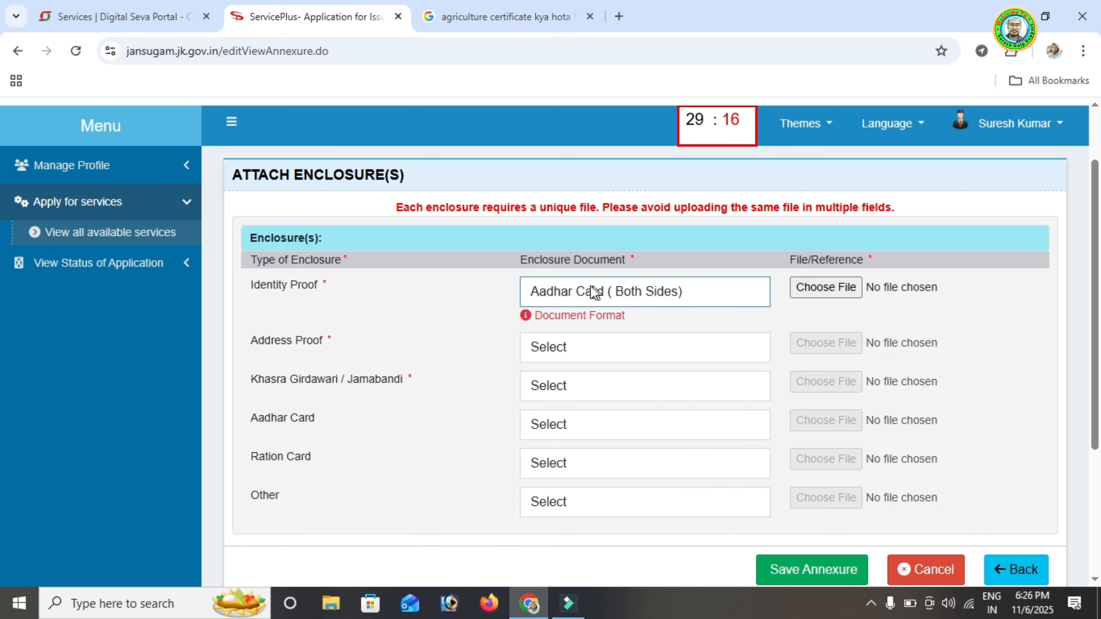
{"action": "left_click", "coordinate": [573, 347]}
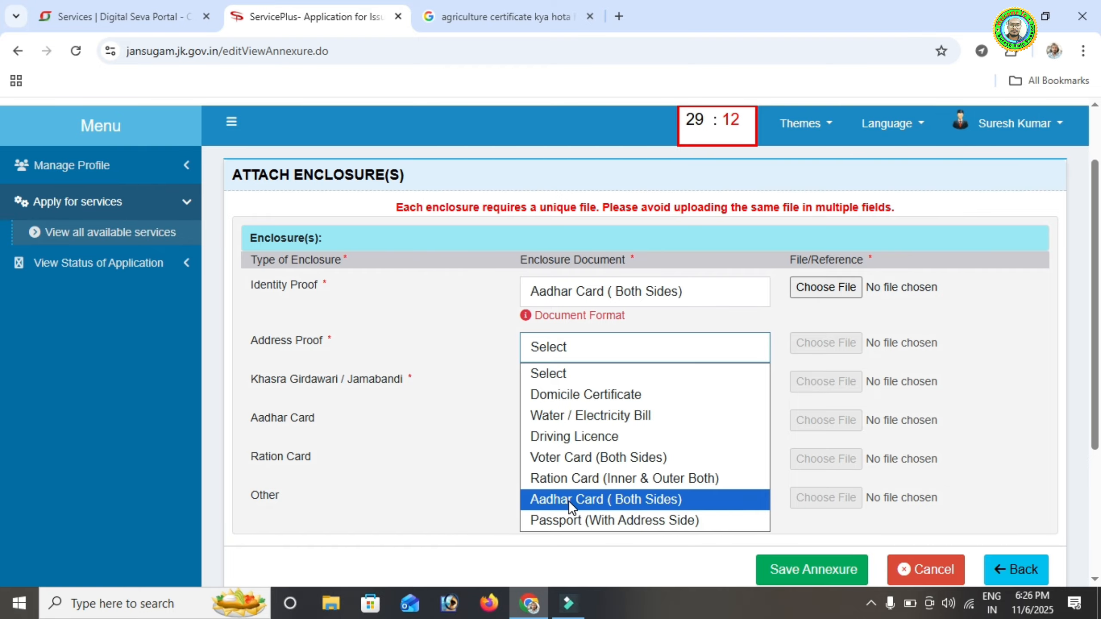
{"action": "left_click", "coordinate": [573, 459]}
{"action": "scroll", "coordinate": [466, 367], "scroll_direction": "down", "scroll_amount": 2}
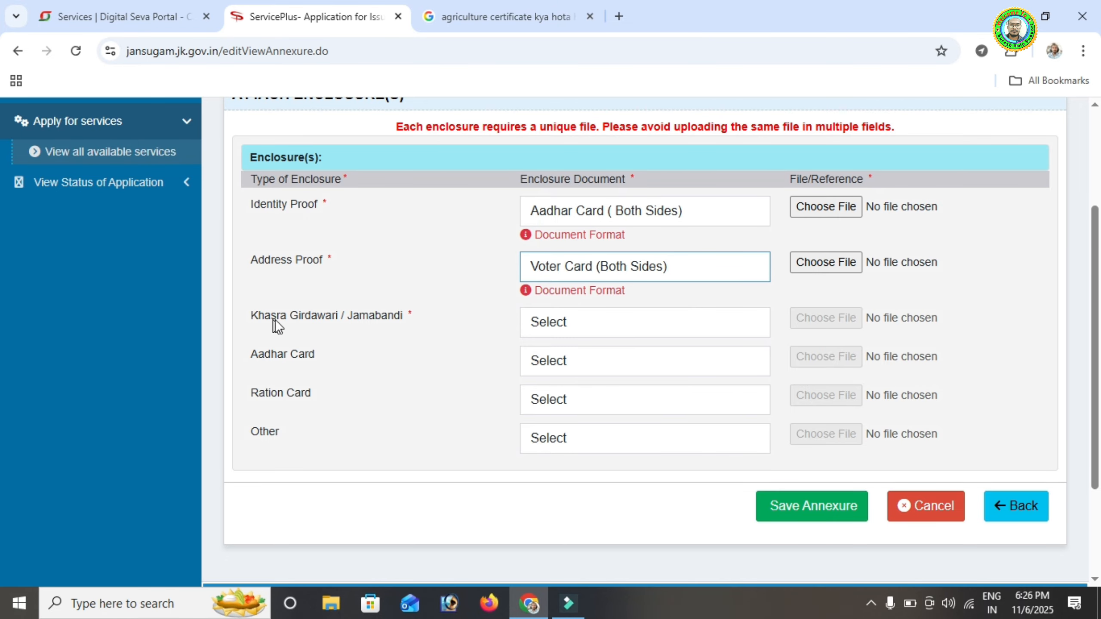
{"action": "left_click", "coordinate": [564, 322]}
Select Khasra Girdawari / Jamabandi for its enclosure and check all three enclosure rows
{"action": "left_click", "coordinate": [584, 370]}
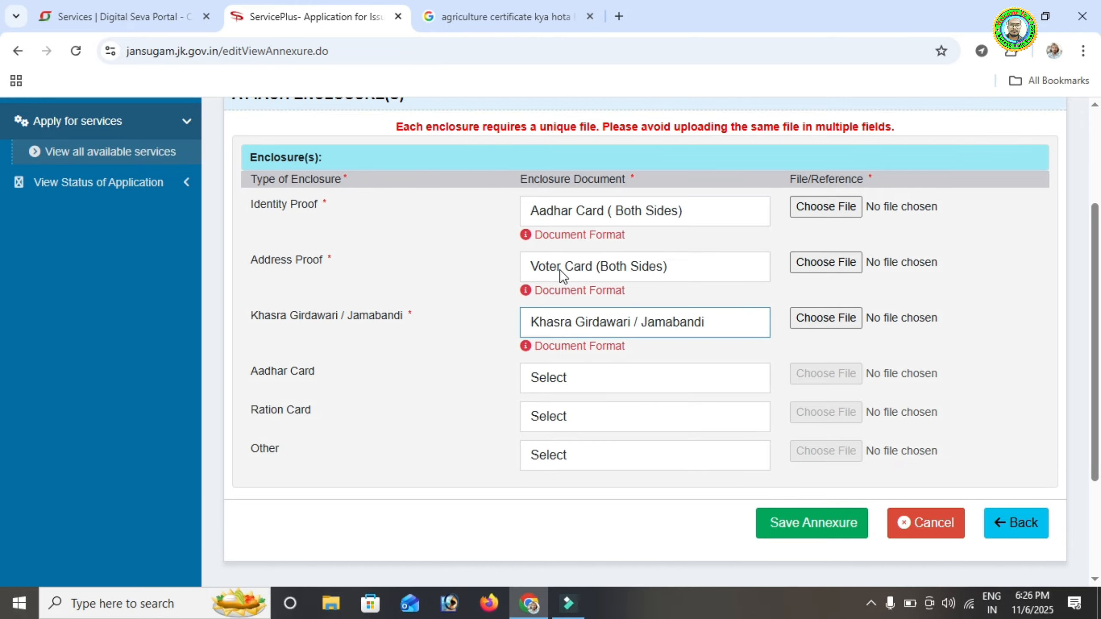
{"action": "scroll", "coordinate": [637, 375], "scroll_direction": "down", "scroll_amount": 2}
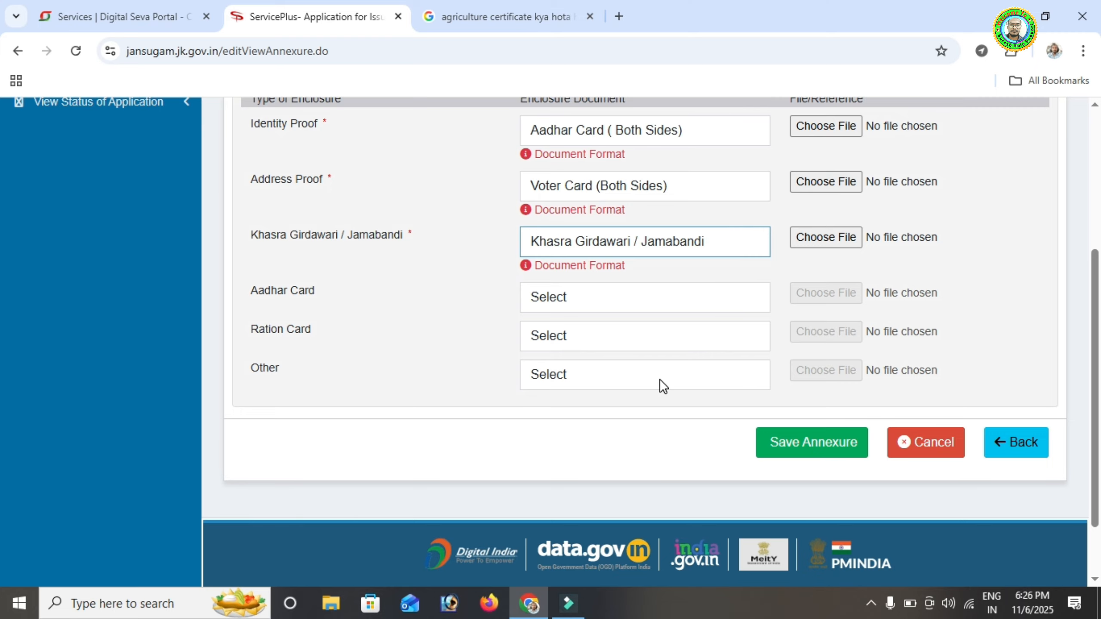
{"action": "scroll", "coordinate": [659, 379], "scroll_direction": "up", "scroll_amount": 4}
{"action": "scroll", "coordinate": [590, 391], "scroll_direction": "down", "scroll_amount": 4}
{"action": "scroll", "coordinate": [477, 210], "scroll_direction": "up", "scroll_amount": 3}
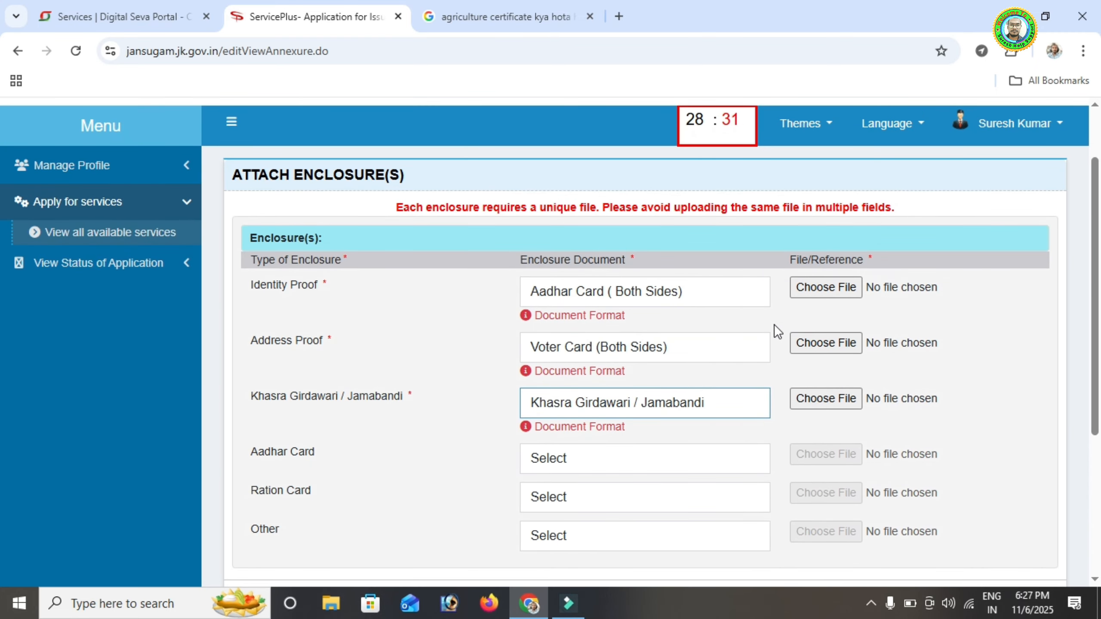
{"action": "scroll", "coordinate": [759, 336], "scroll_direction": "down", "scroll_amount": 3}
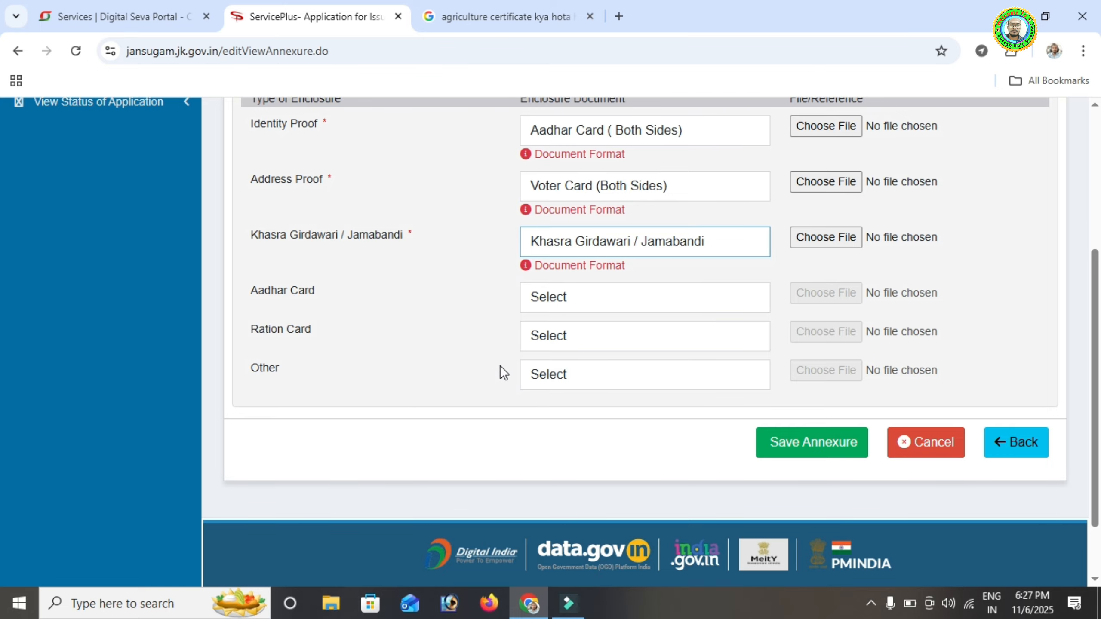
{"action": "scroll", "coordinate": [500, 365], "scroll_direction": "up", "scroll_amount": 2}
{"action": "scroll", "coordinate": [500, 364], "scroll_direction": "up", "scroll_amount": 2}
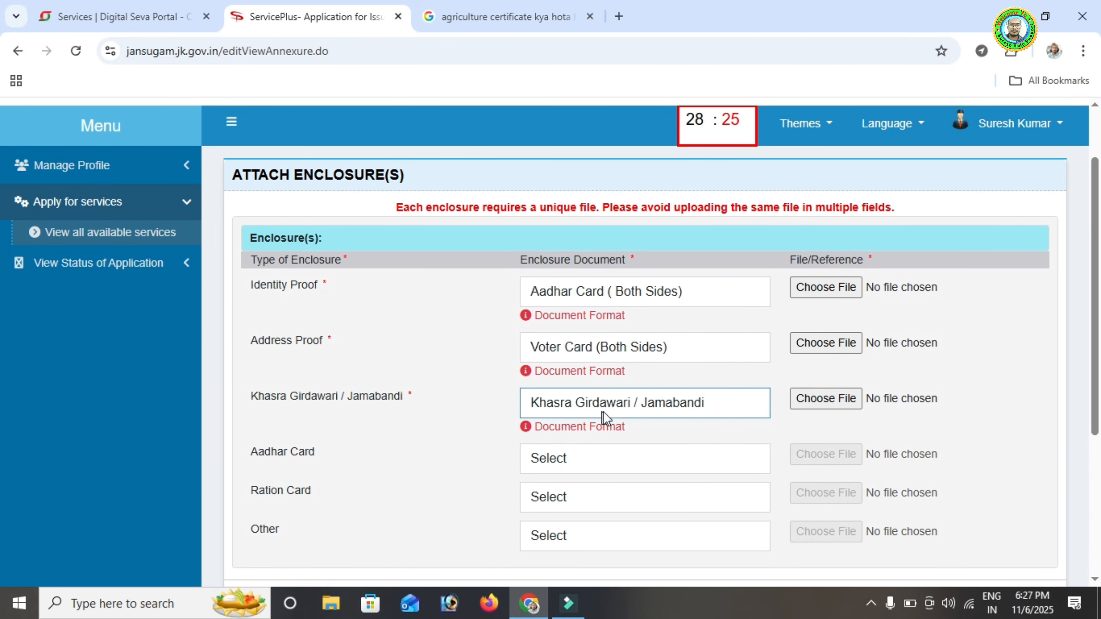
{"action": "scroll", "coordinate": [603, 412], "scroll_direction": "down", "scroll_amount": 3}
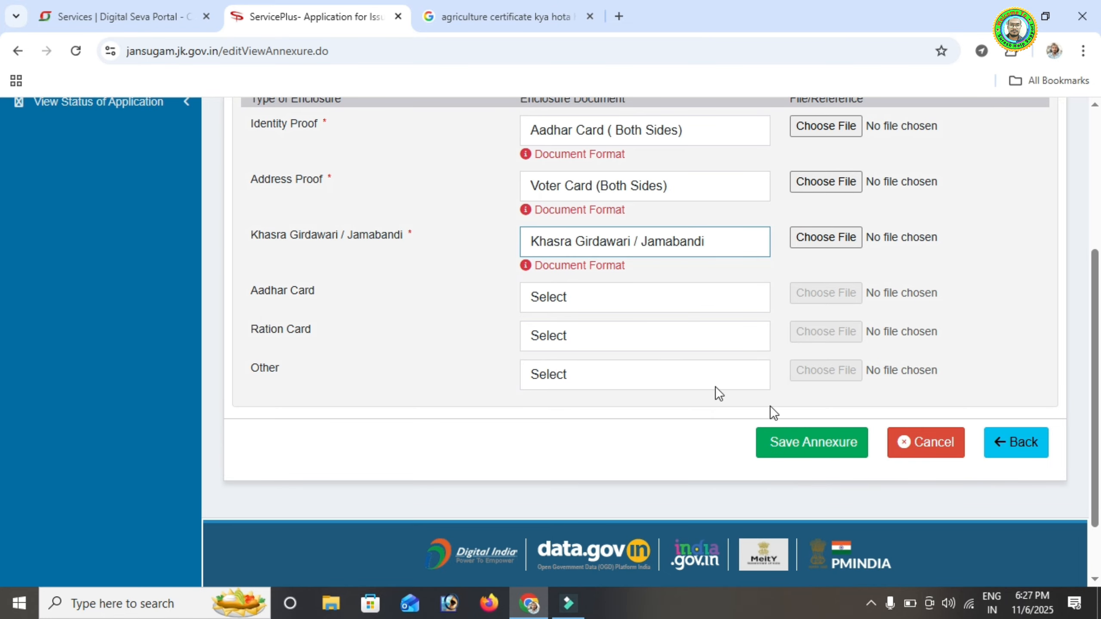
{"action": "scroll", "coordinate": [475, 380], "scroll_direction": "up", "scroll_amount": 5}
{"action": "scroll", "coordinate": [471, 381], "scroll_direction": "down", "scroll_amount": 1}
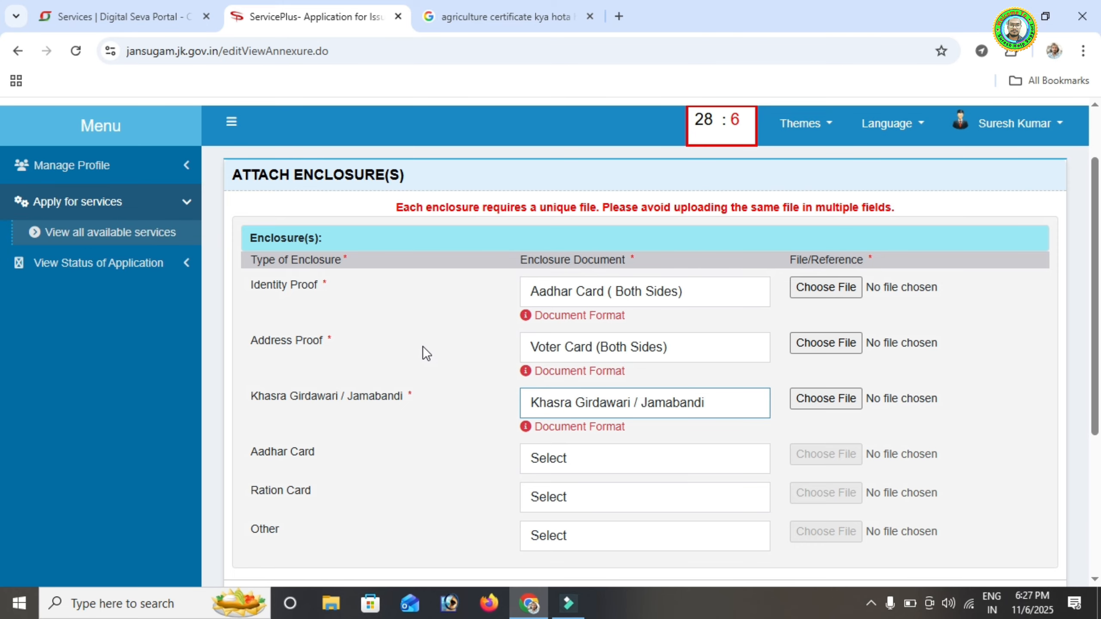
{"action": "scroll", "coordinate": [484, 300], "scroll_direction": "down", "scroll_amount": 2}
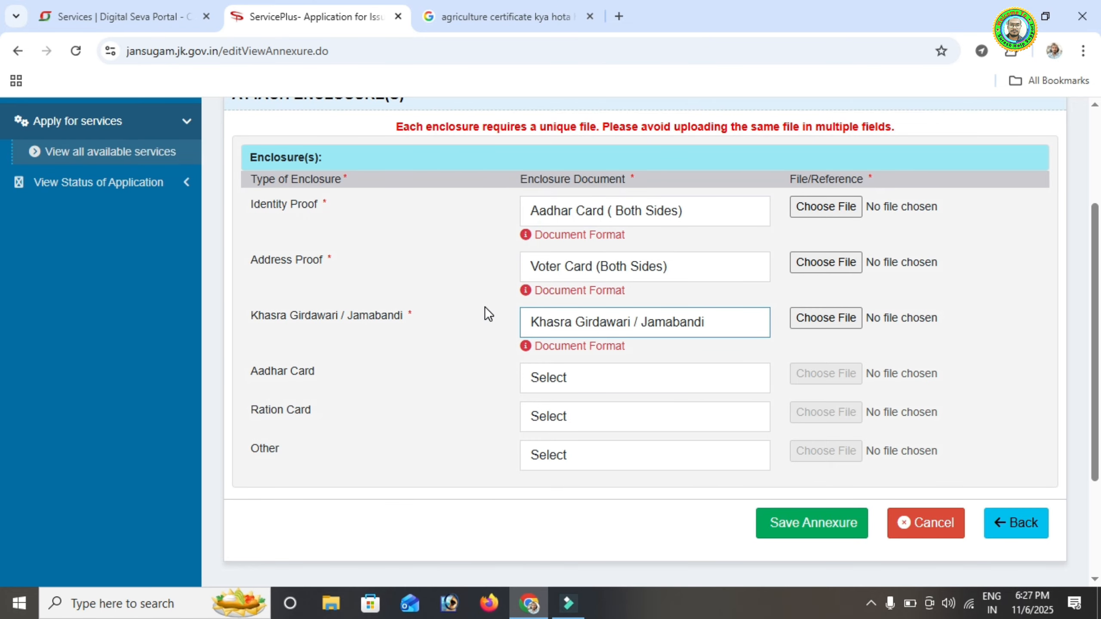
{"action": "scroll", "coordinate": [485, 307], "scroll_direction": "up", "scroll_amount": 2}
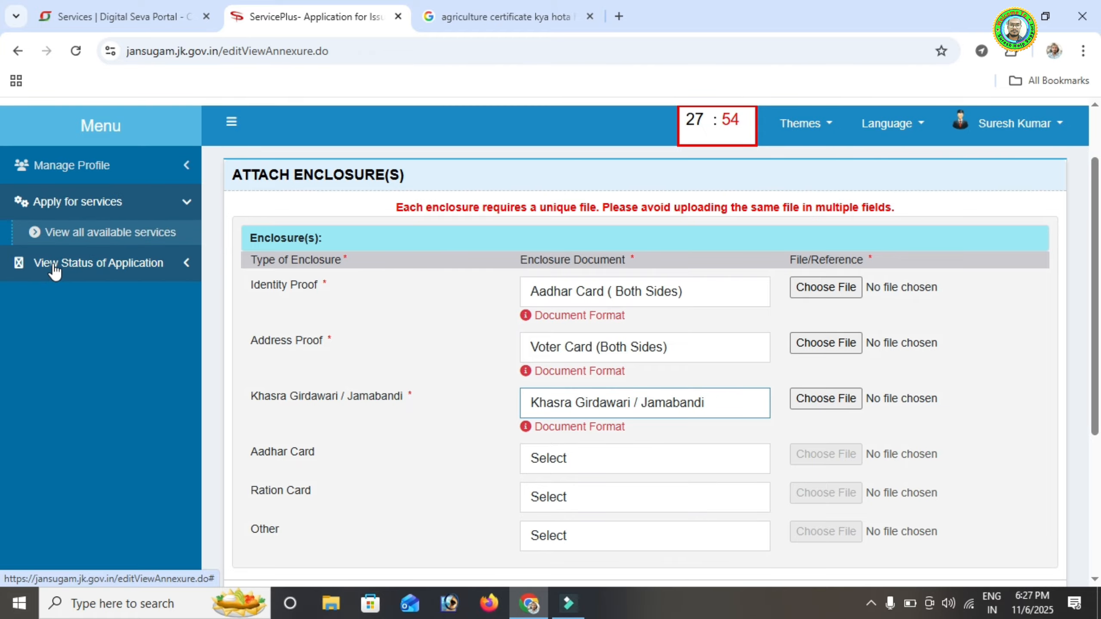
List View Submitted Application(s) via Track application status, then return to the Digital Seva Portal tab
{"action": "left_click", "coordinate": [106, 265]}
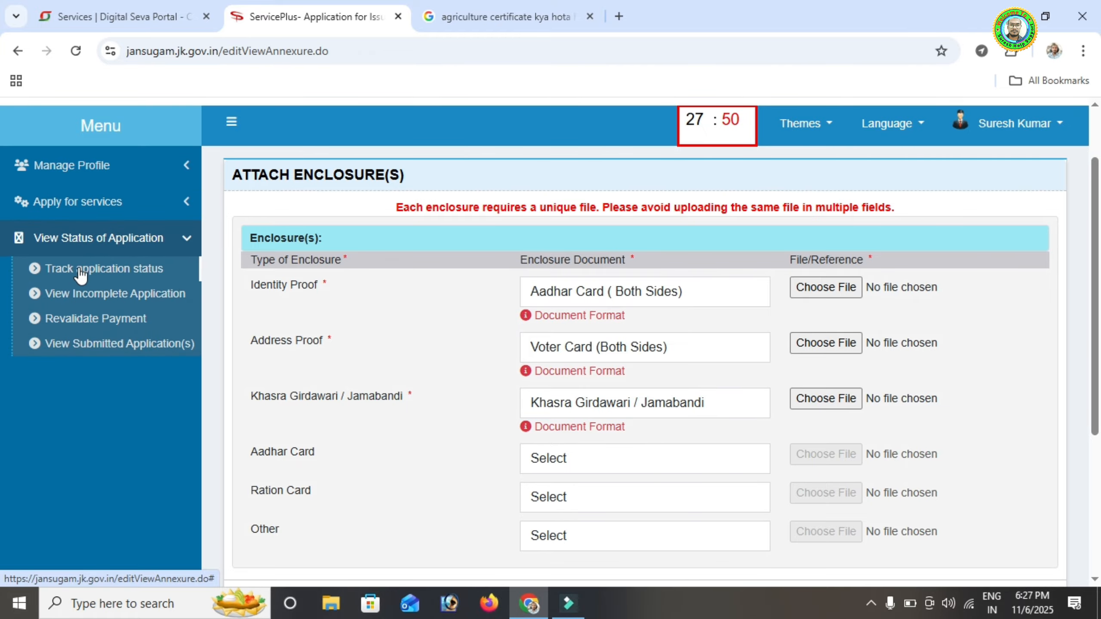
{"action": "left_click", "coordinate": [112, 270]}
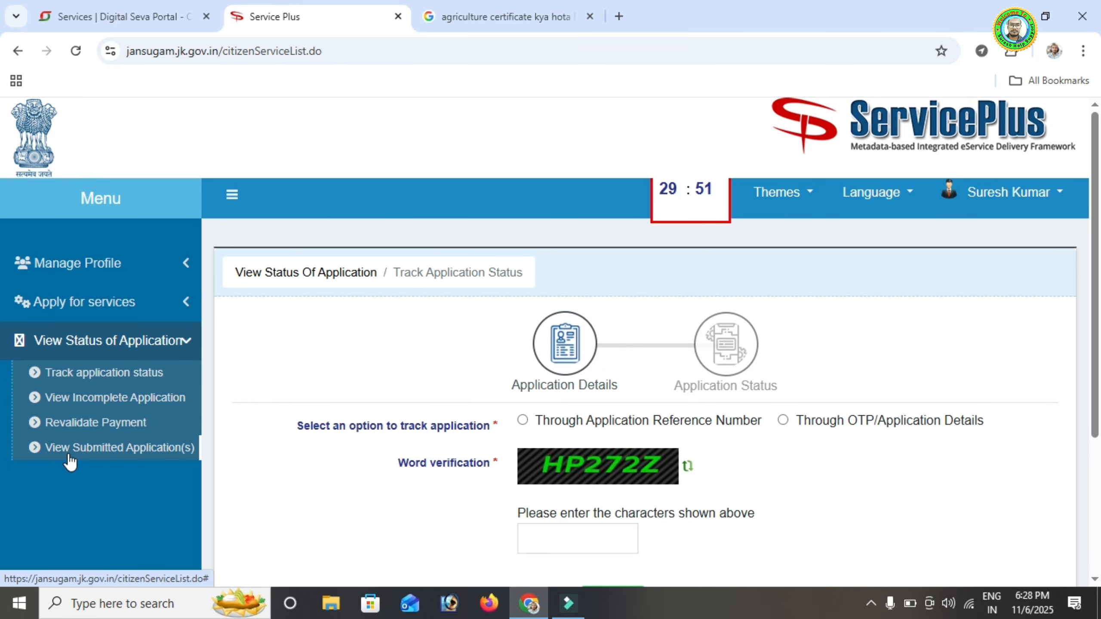
{"action": "left_click", "coordinate": [125, 449]}
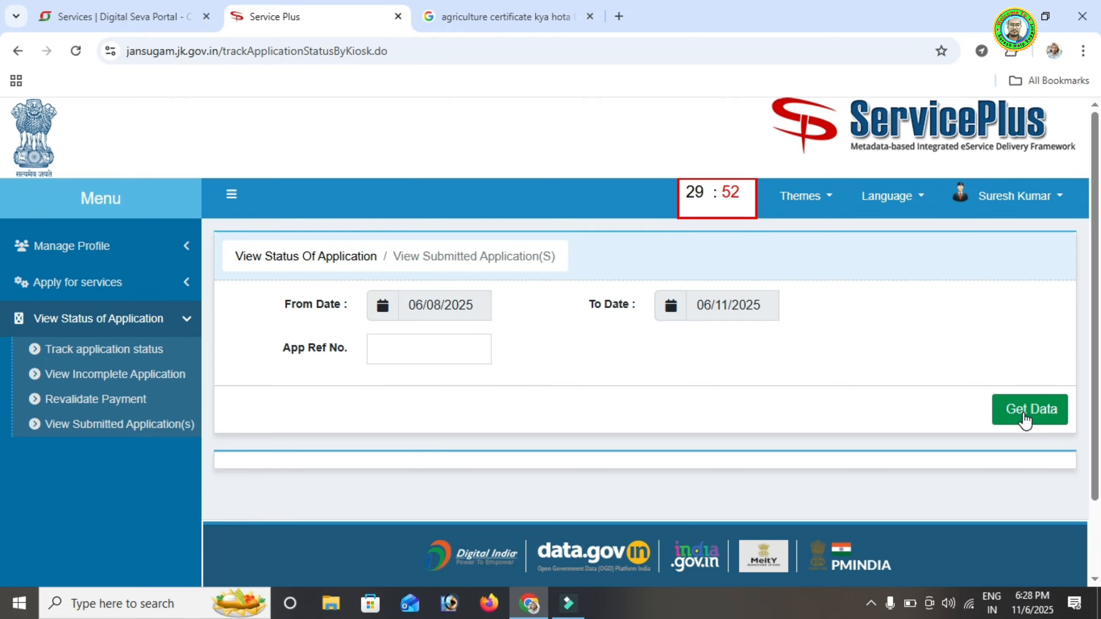
{"action": "scroll", "coordinate": [546, 425], "scroll_direction": "down", "scroll_amount": 2}
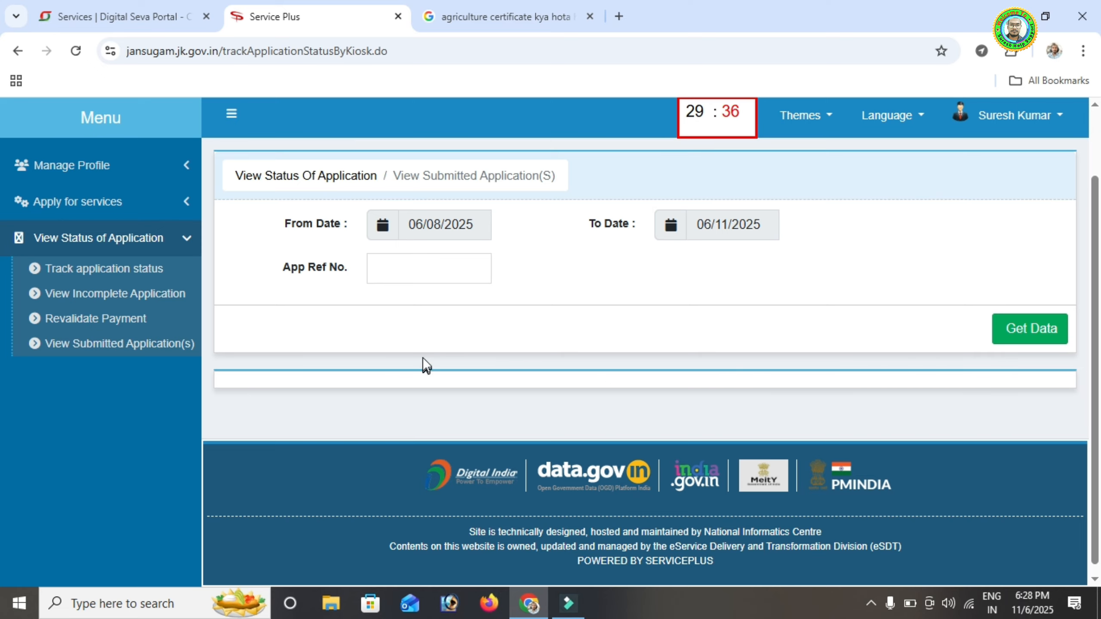
{"action": "scroll", "coordinate": [422, 357], "scroll_direction": "up", "scroll_amount": 2}
{"action": "left_click", "coordinate": [122, 16]}
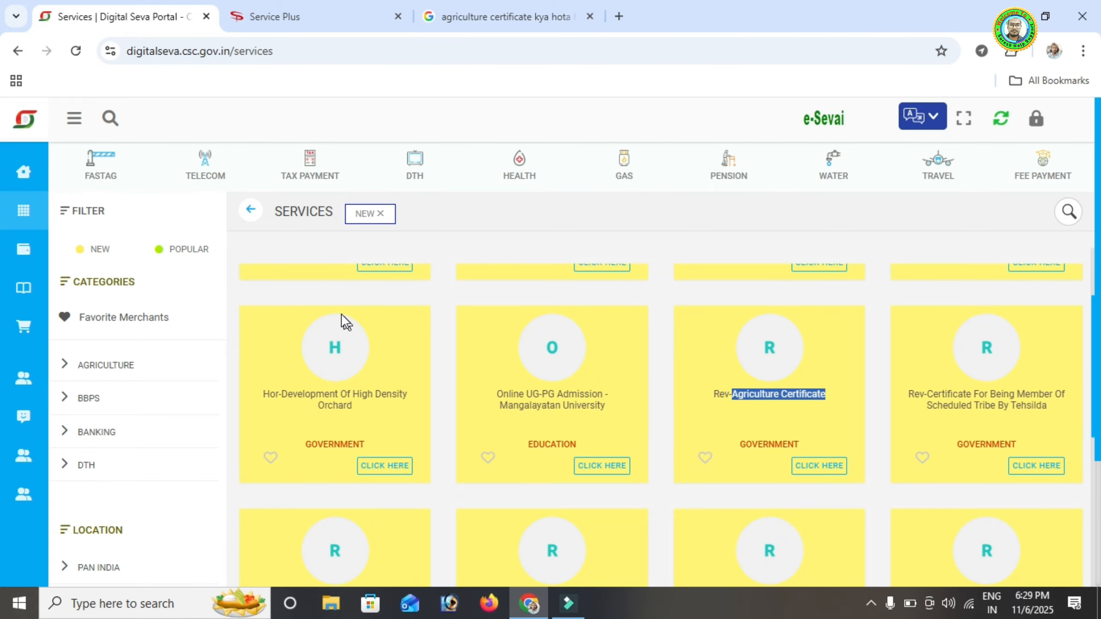
Go to the Digital Seva dashboard and open SUMMARY from the Wallet sidebar menu
{"action": "left_click", "coordinate": [115, 182]}
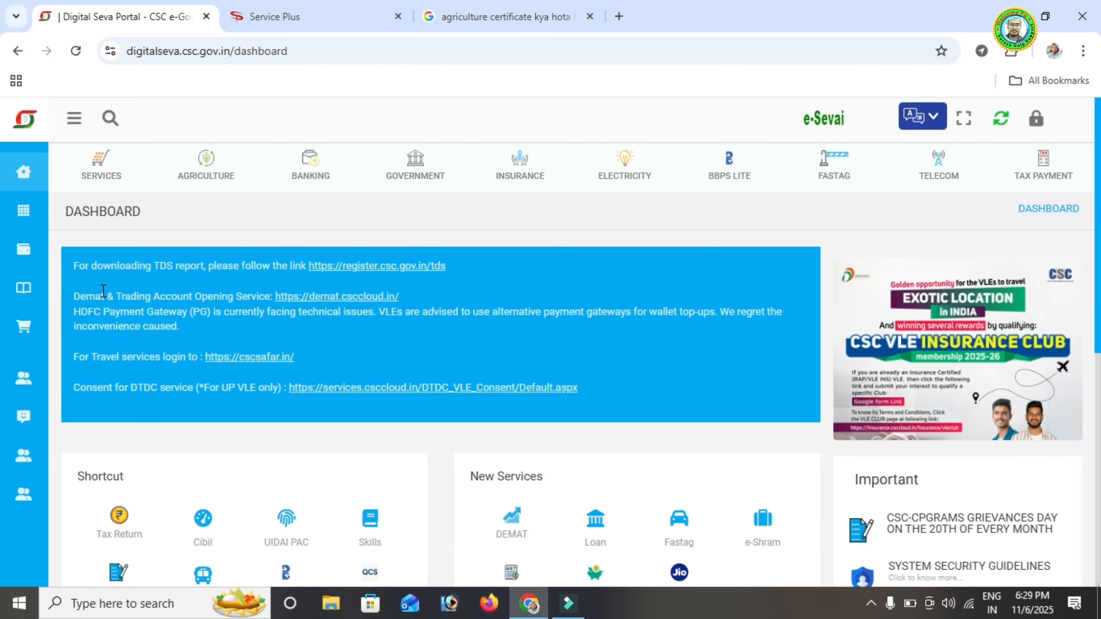
{"action": "mouse_move", "coordinate": [18, 254]}
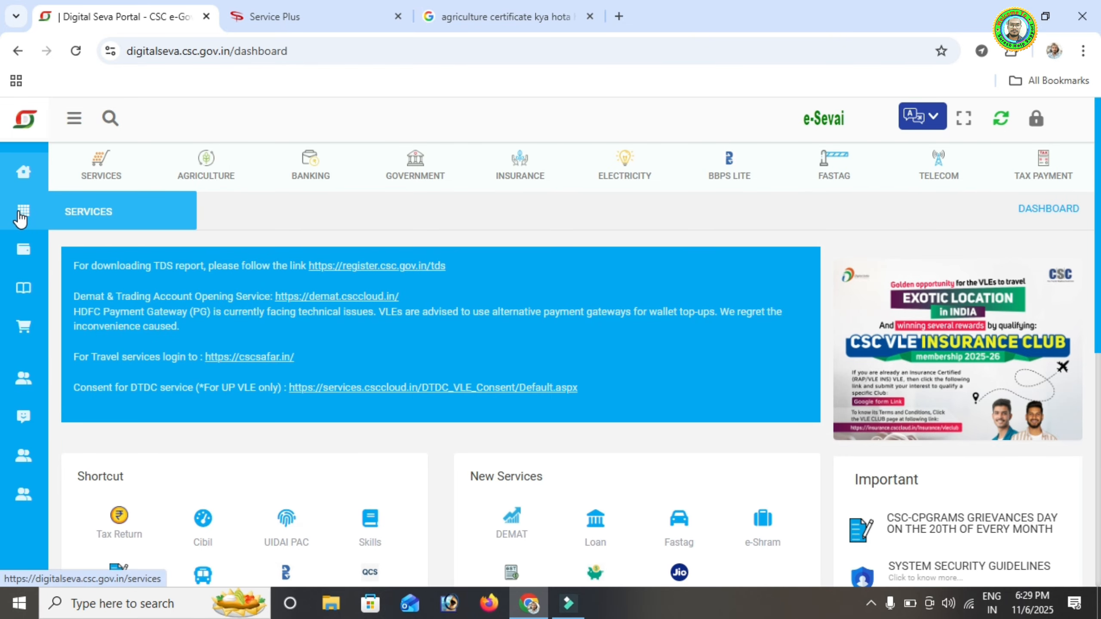
{"action": "left_click", "coordinate": [87, 293]}
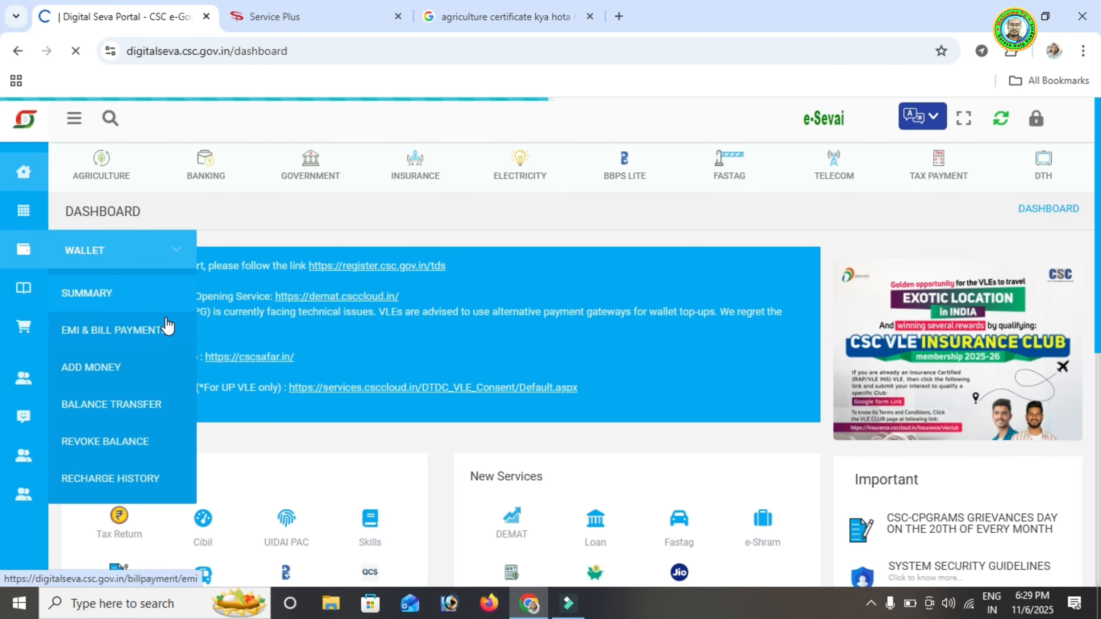